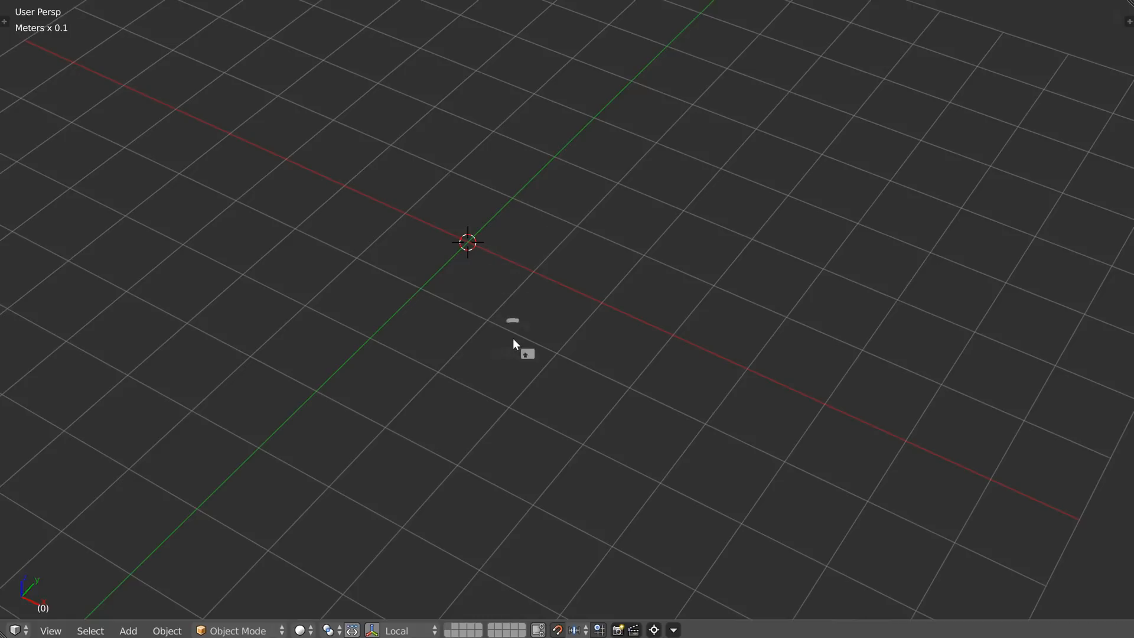
Step: Add a single-vertex mesh at the origin in the top view and return to Object Mode
middle_drag(492, 309, 507, 248)
key(q)
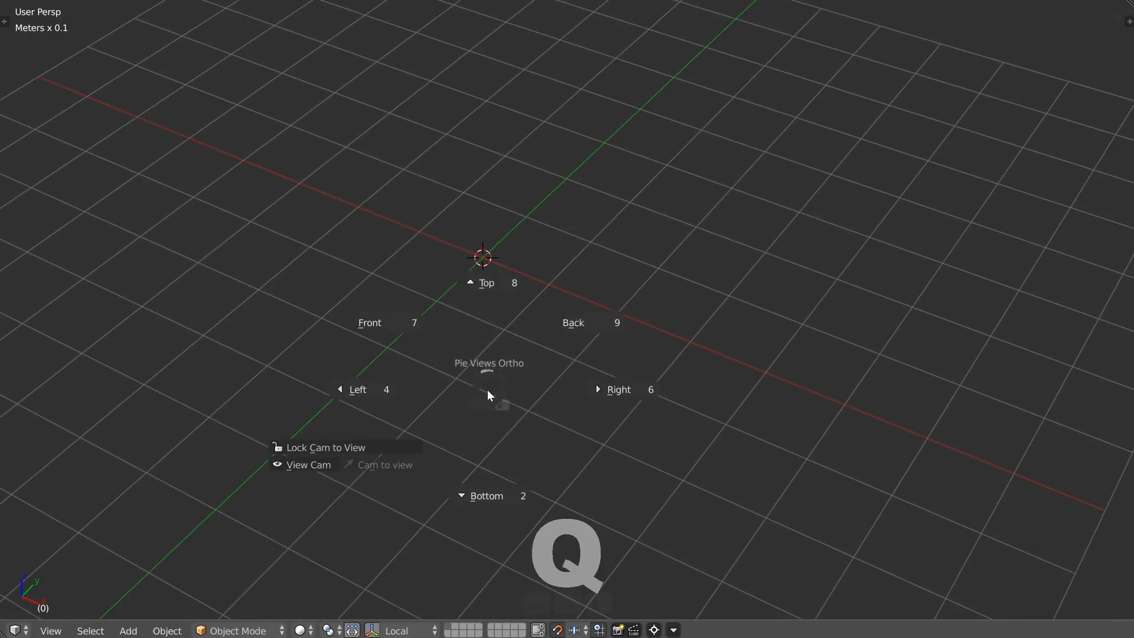
click(488, 281)
right_click(514, 298)
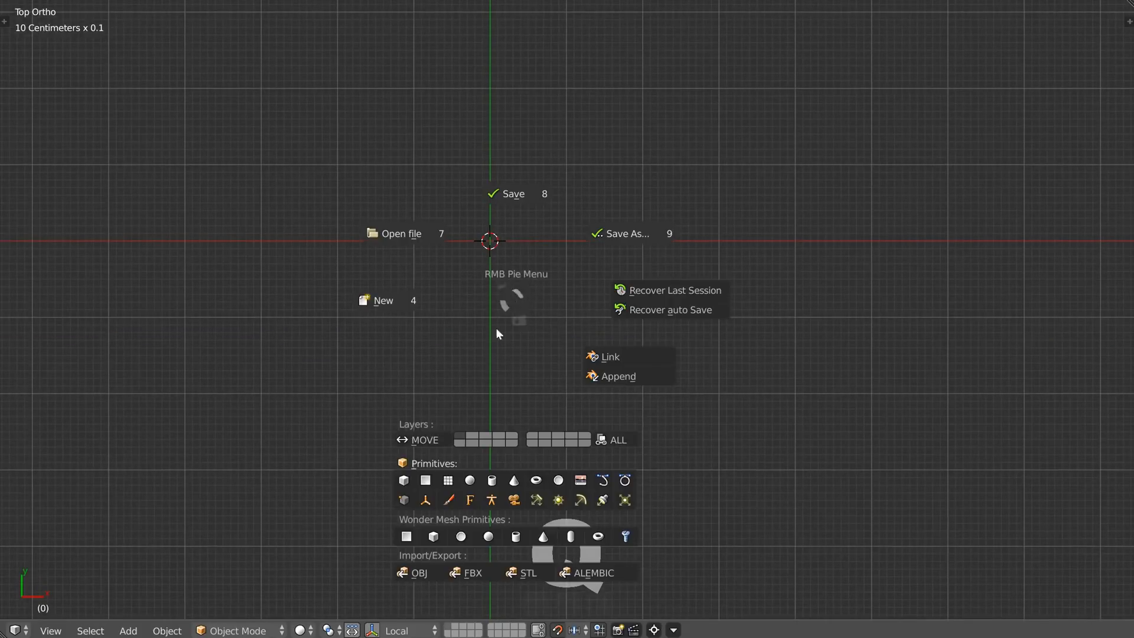
click(401, 504)
click(492, 244)
middle_drag(492, 243, 501, 294)
key(Tab)
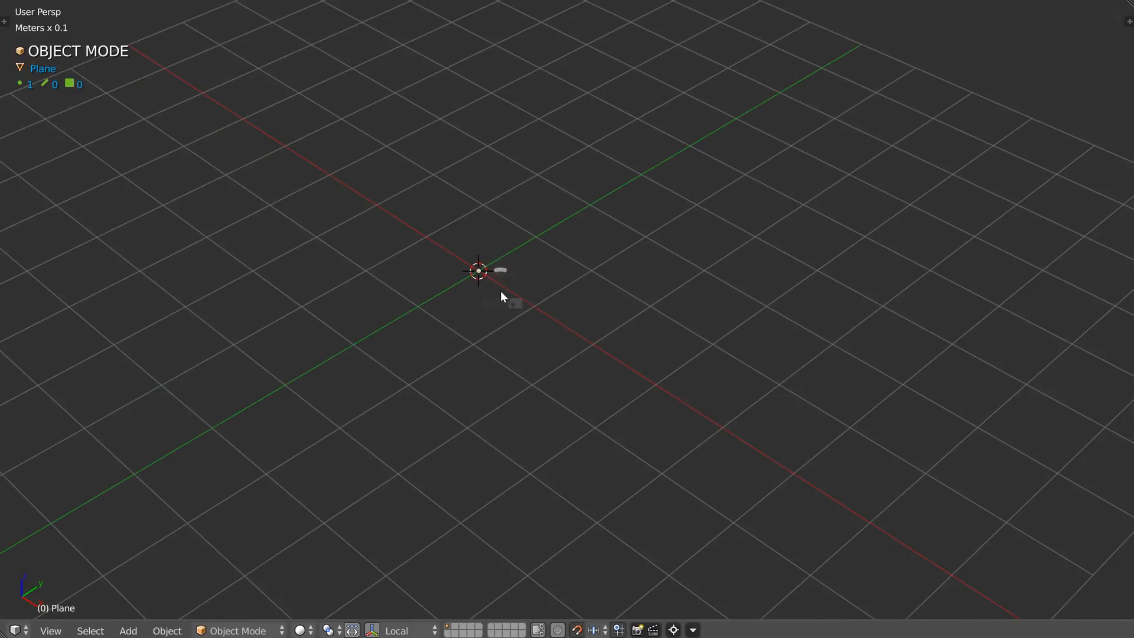
Step: Add a Displace modifier to the vertex along X with a strength of 0.5
key(ctrl+shift+q)
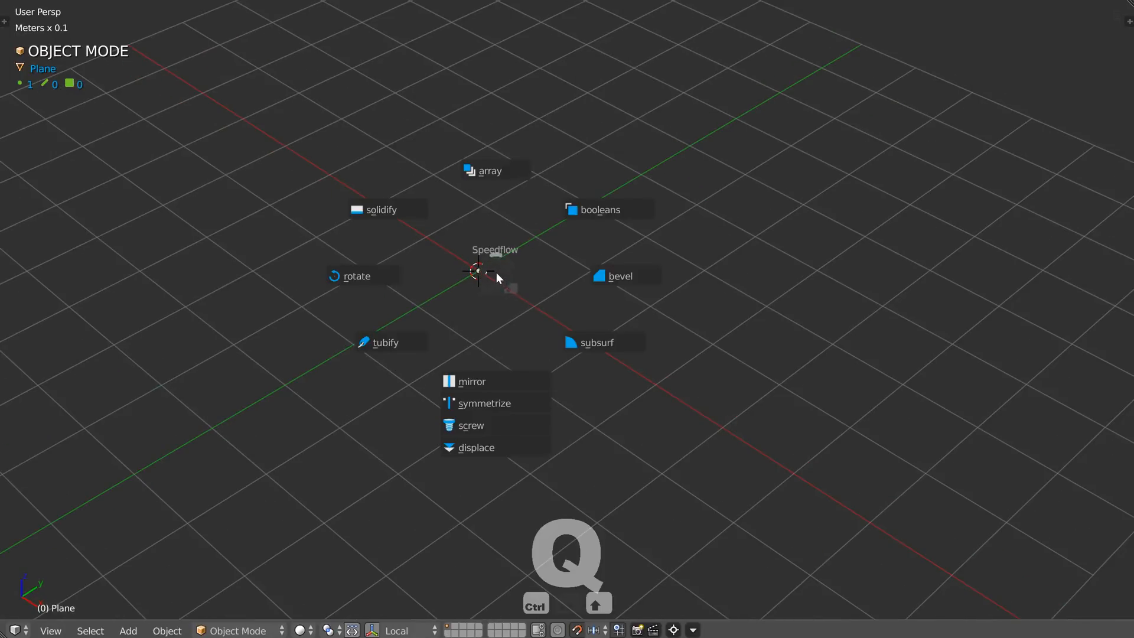
click(474, 448)
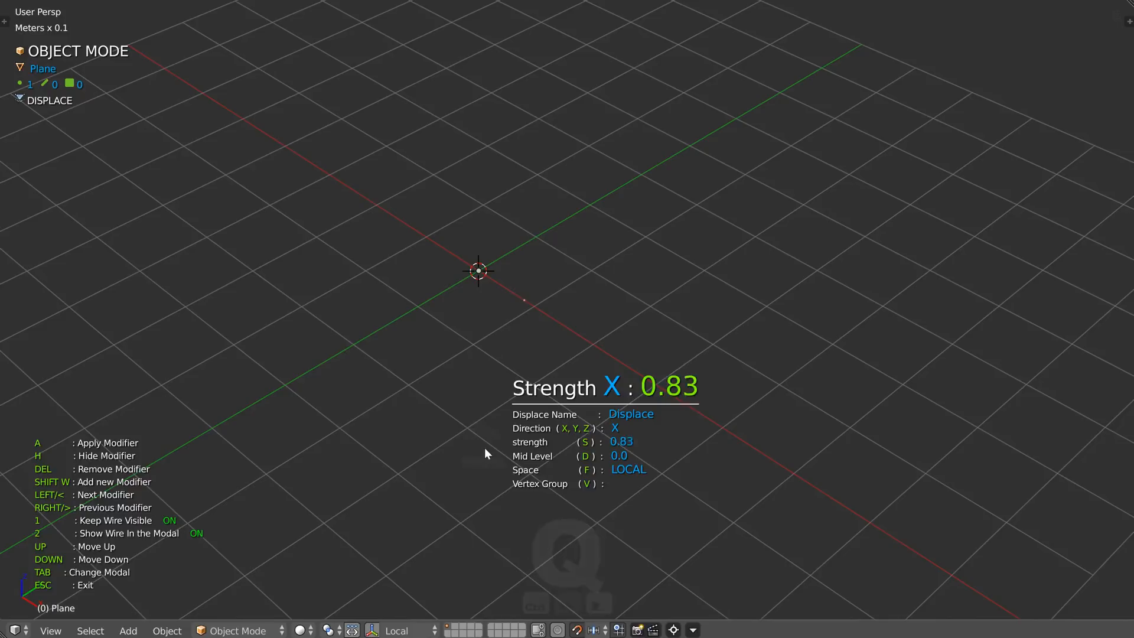
click(485, 437)
text(s1)
key(Return)
text(s.5)
key(Return)
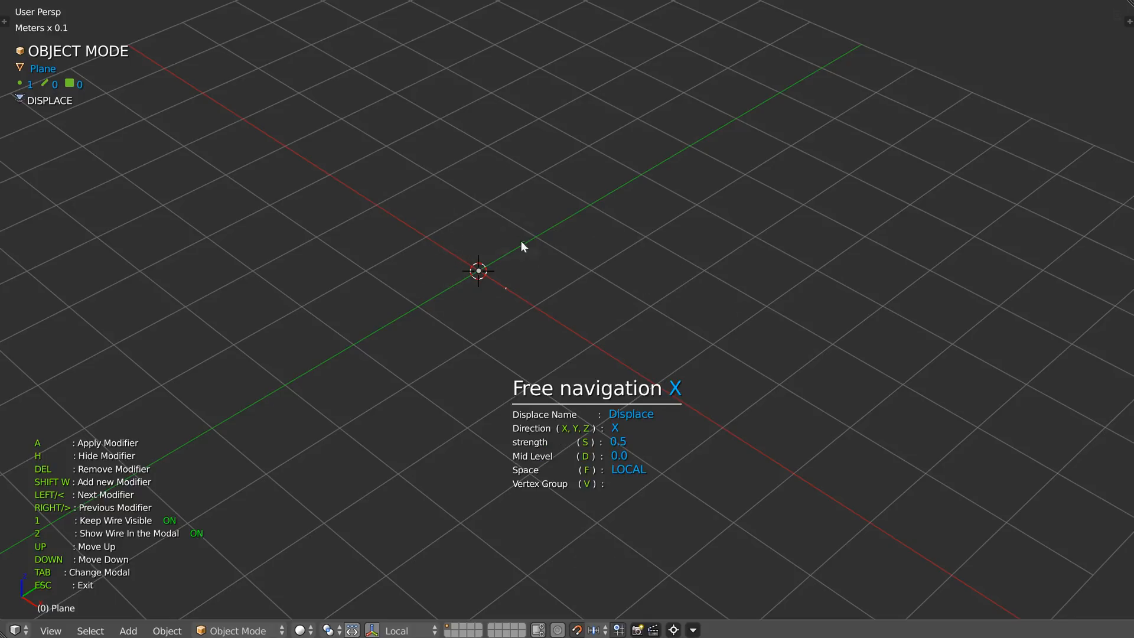
Step: Add a Screw modifier with 24 steps around the Y axis to form a circle from the displaced vertex
key(shift+w)
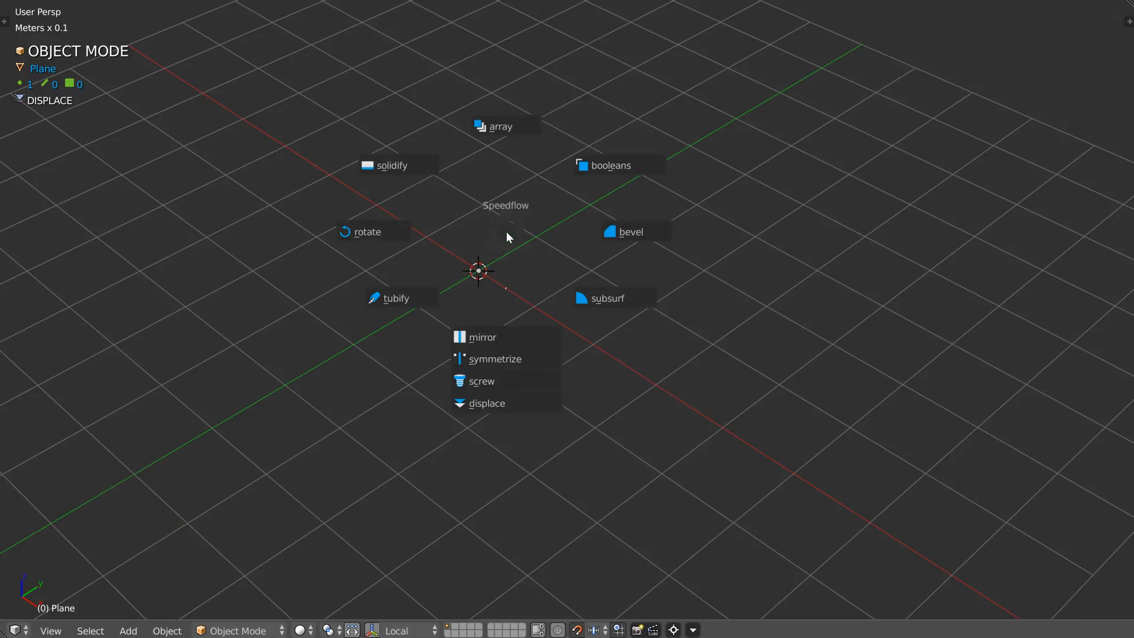
click(488, 381)
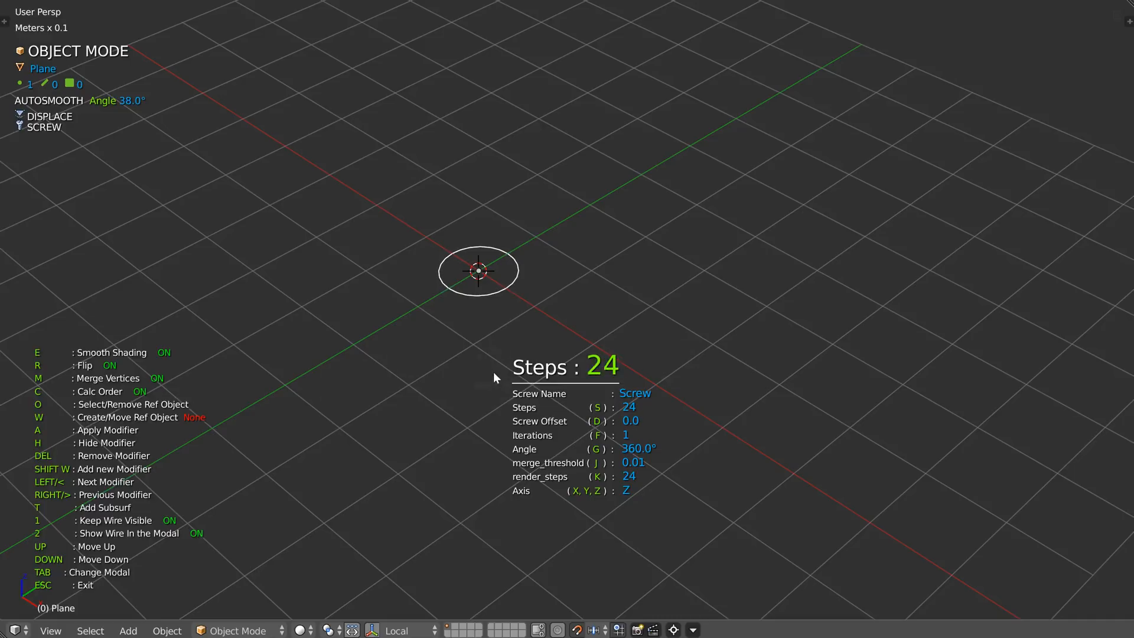
click(492, 371)
text(s24)
key(Return)
key(y)
Step: Add a second Displace modifier that offsets the circle along X with a strength of 2
middle_drag(514, 302, 496, 242)
key(shift+w)
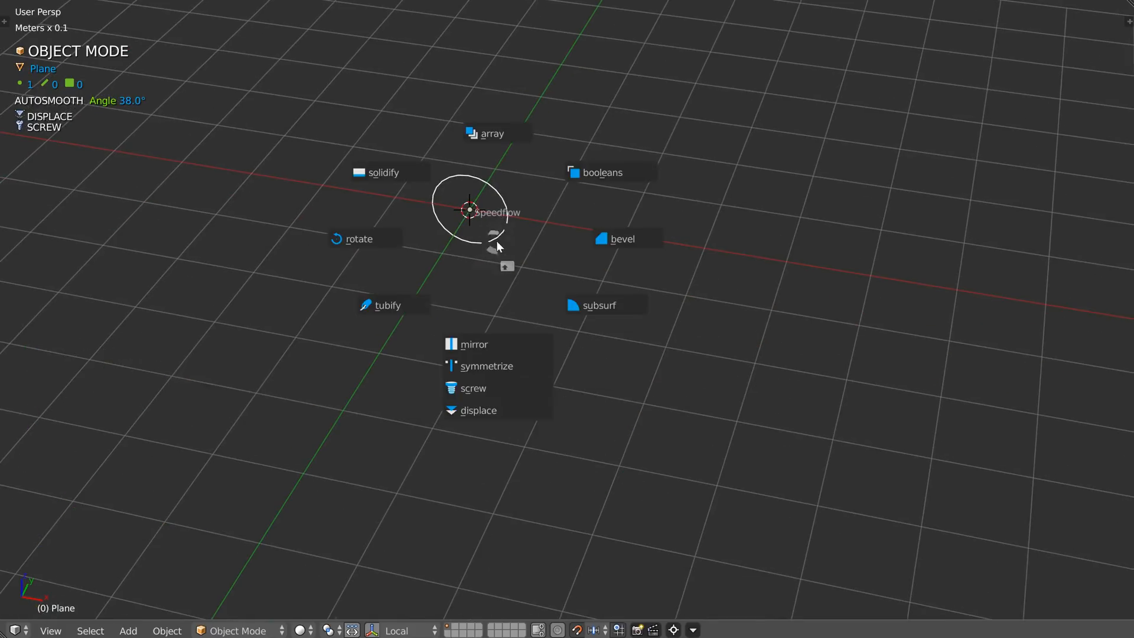
click(488, 409)
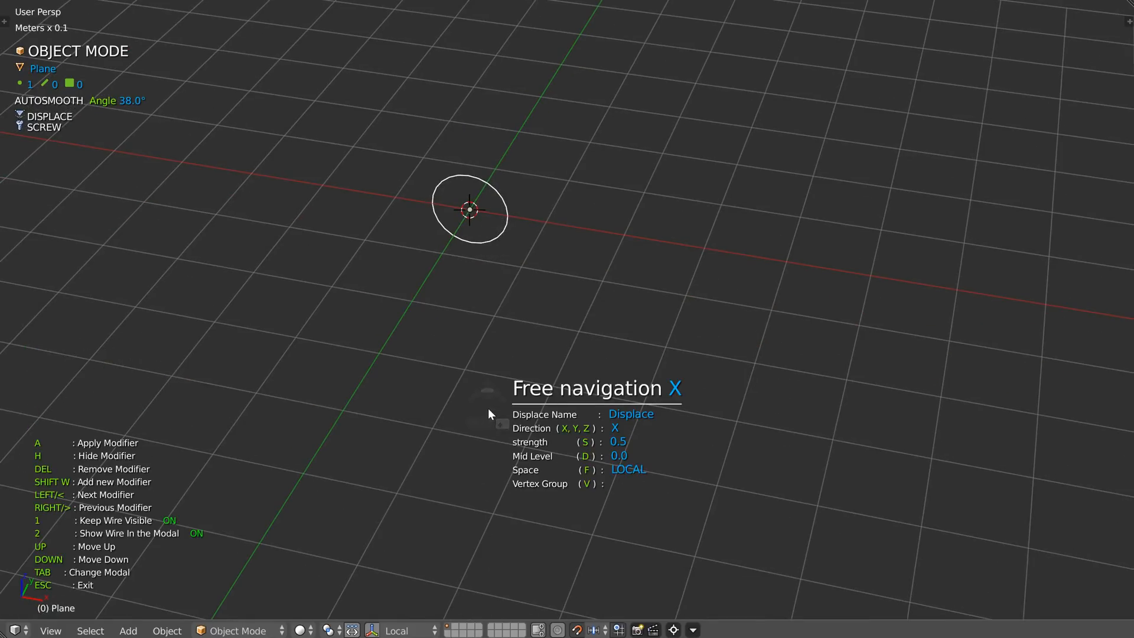
key(s)
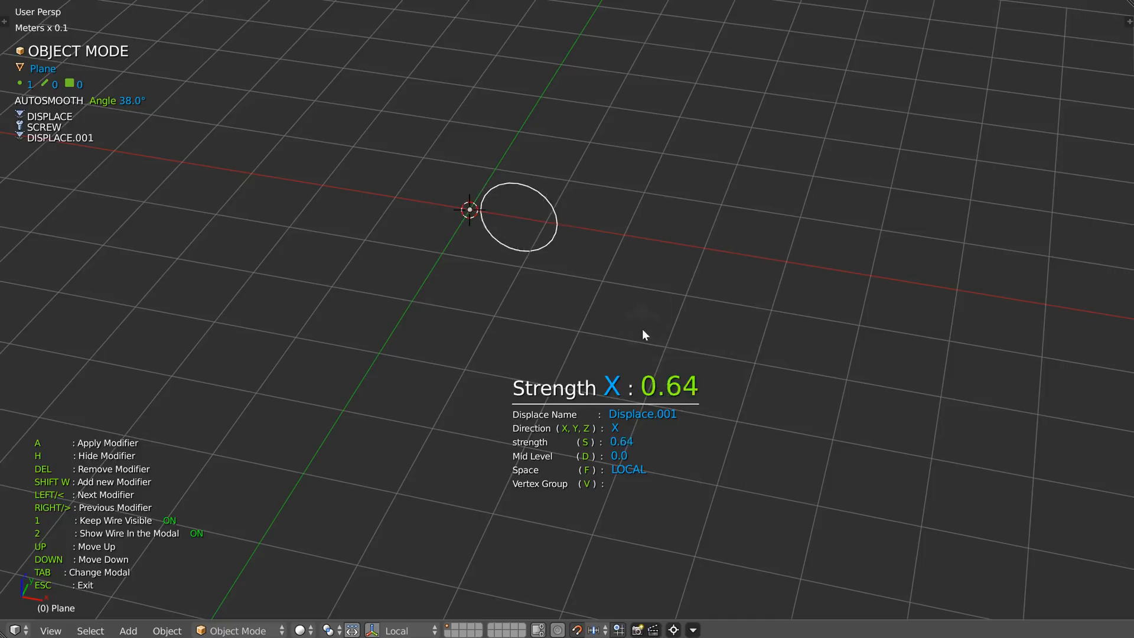
text(12)
key(BackSpace)
key(Return)
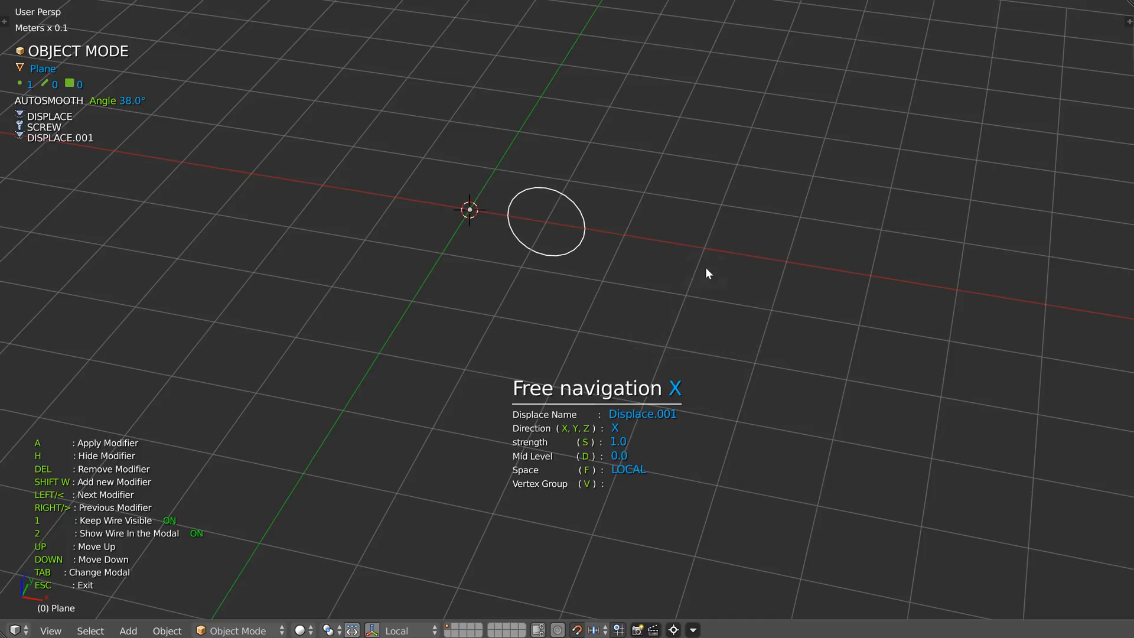
text(s2)
key(Return)
Step: Add a second Screw modifier around the Z axis to form a torus, and reduce its step count
middle_drag(705, 266, 573, 241)
key(Tab)
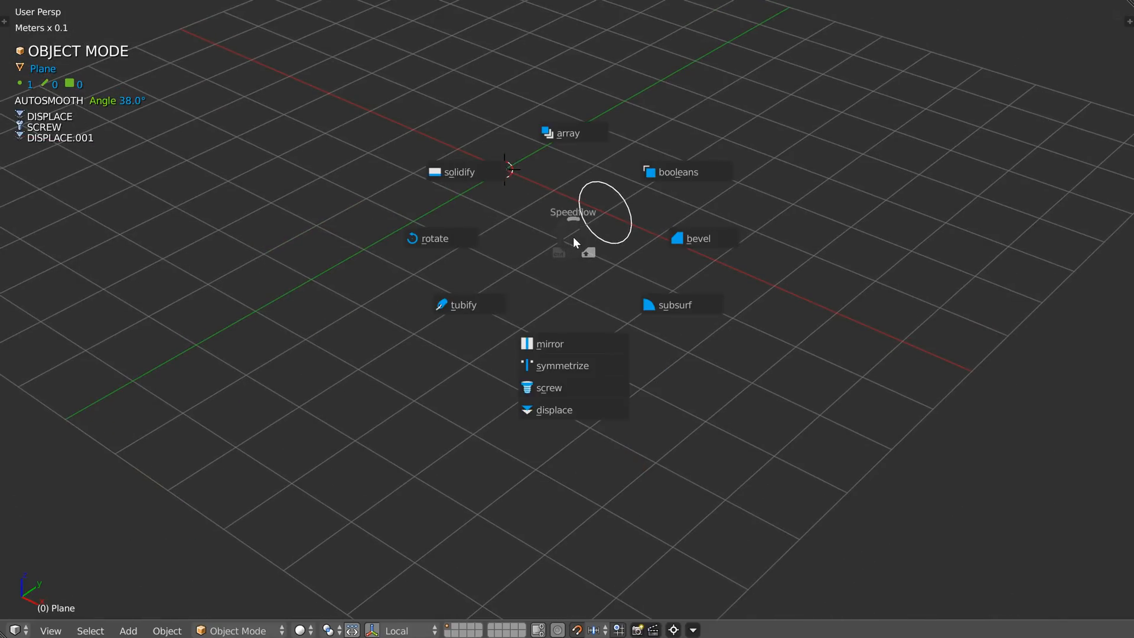
click(552, 387)
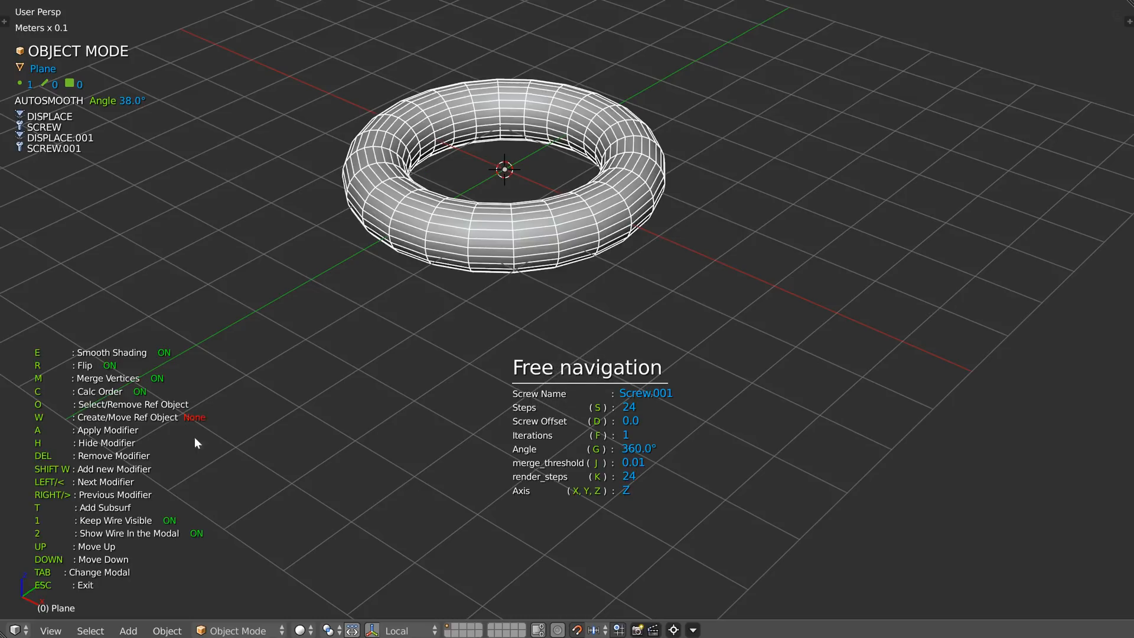
middle_drag(494, 214, 546, 276)
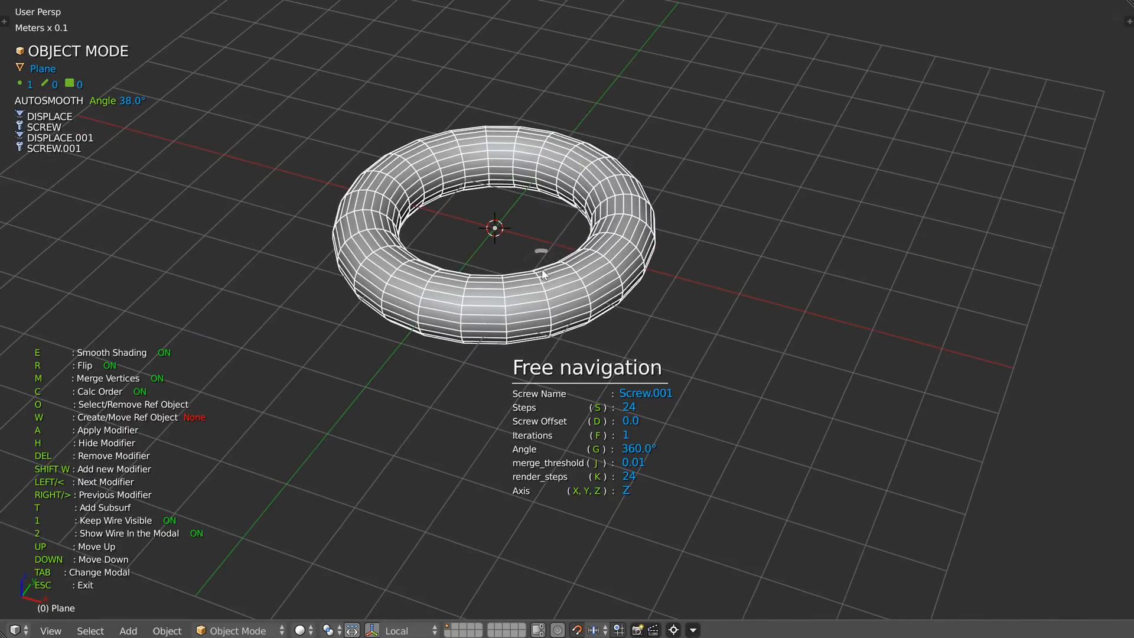
middle_drag(588, 218, 734, 282)
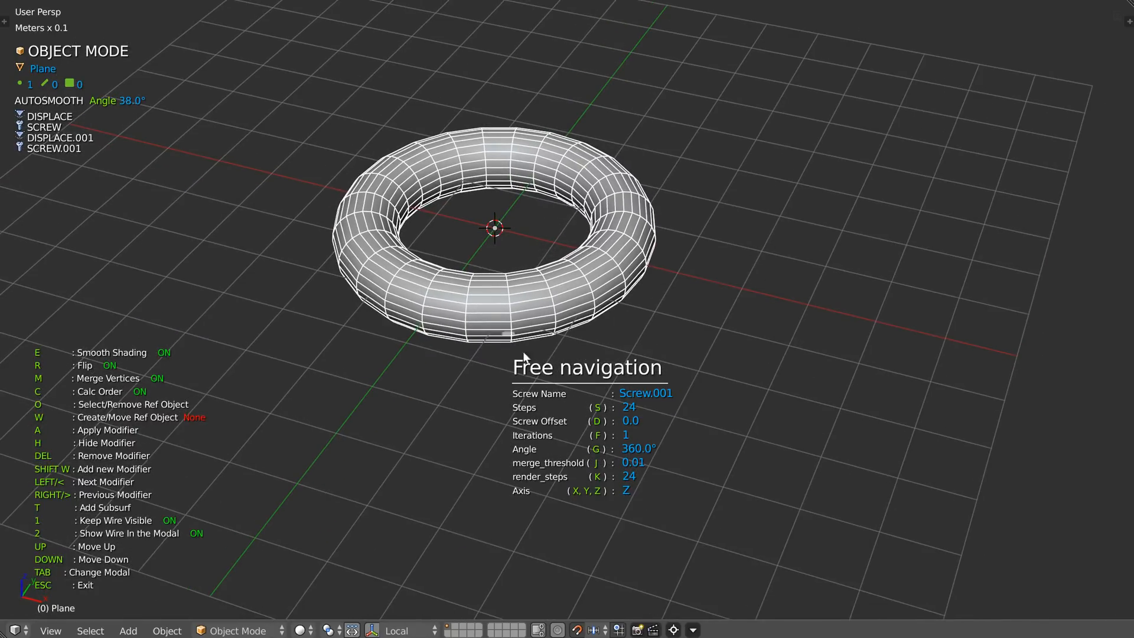
key(s)
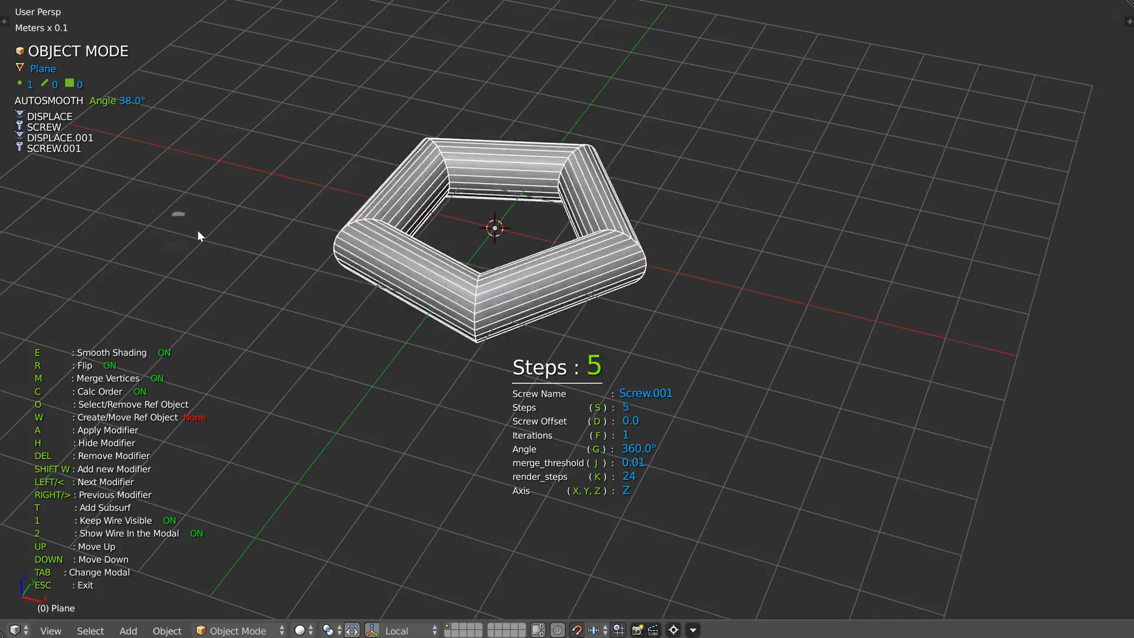
key(s)
Step: Set the first Screw modifier's steps to 16 to simplify the torus cross-section
key(Right)
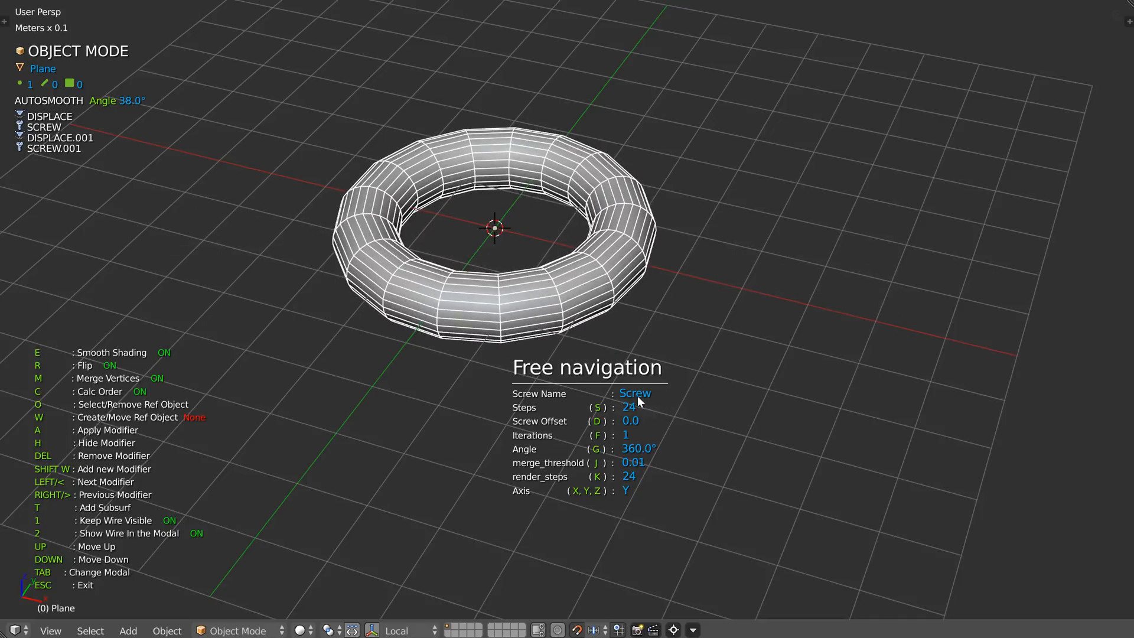
middle_drag(617, 324, 621, 384)
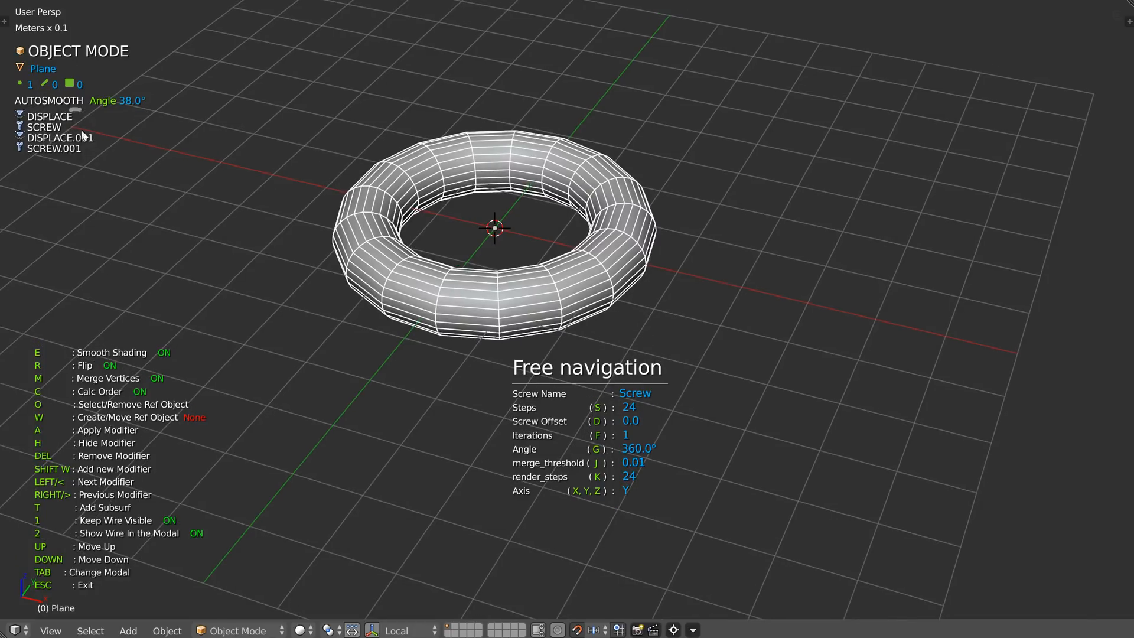
middle_drag(265, 202, 286, 220)
key(s)
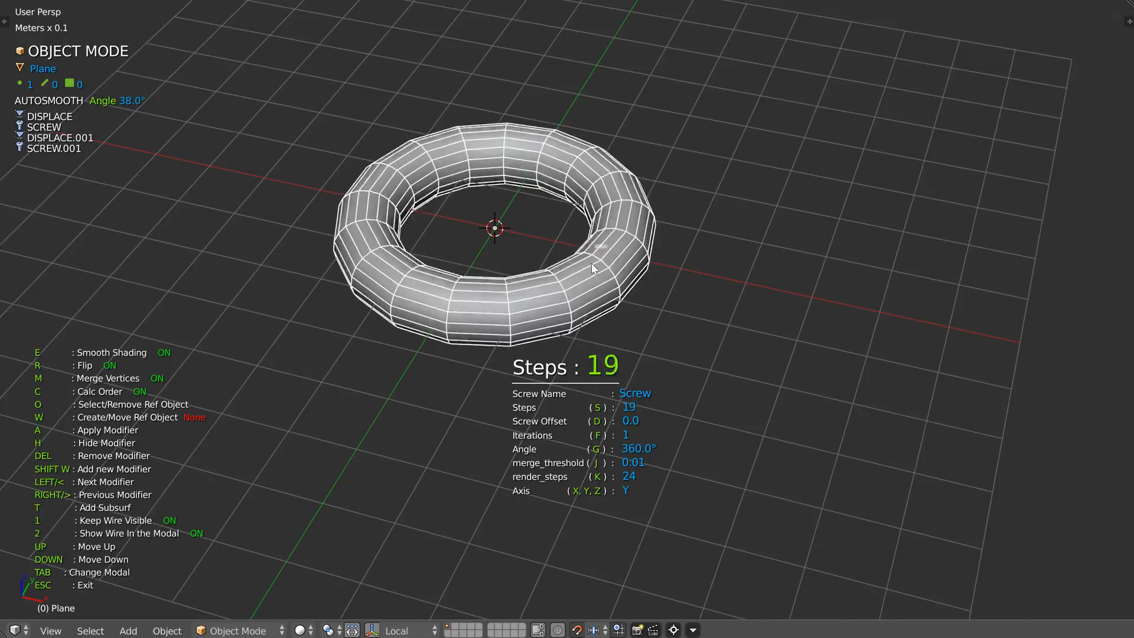
click(525, 248)
Step: Thicken the tube by raising the first Displace modifier's strength, and set the second Displace modifier's strength to about 2.23
key(Tab)
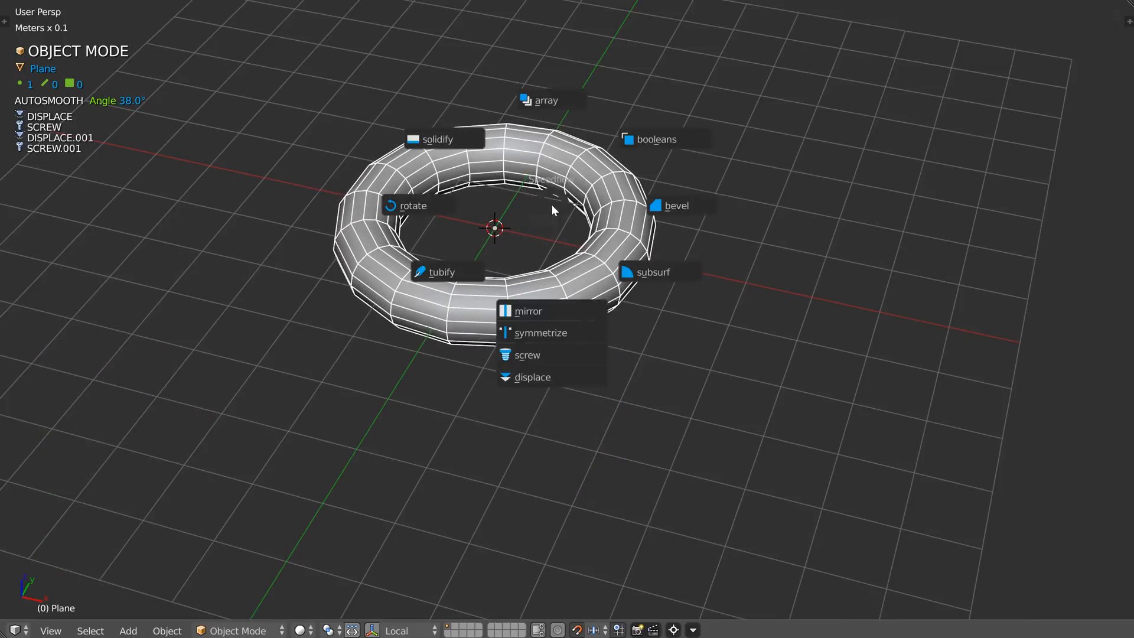
click(554, 377)
key(s)
click(584, 301)
key(Left)
key(s)
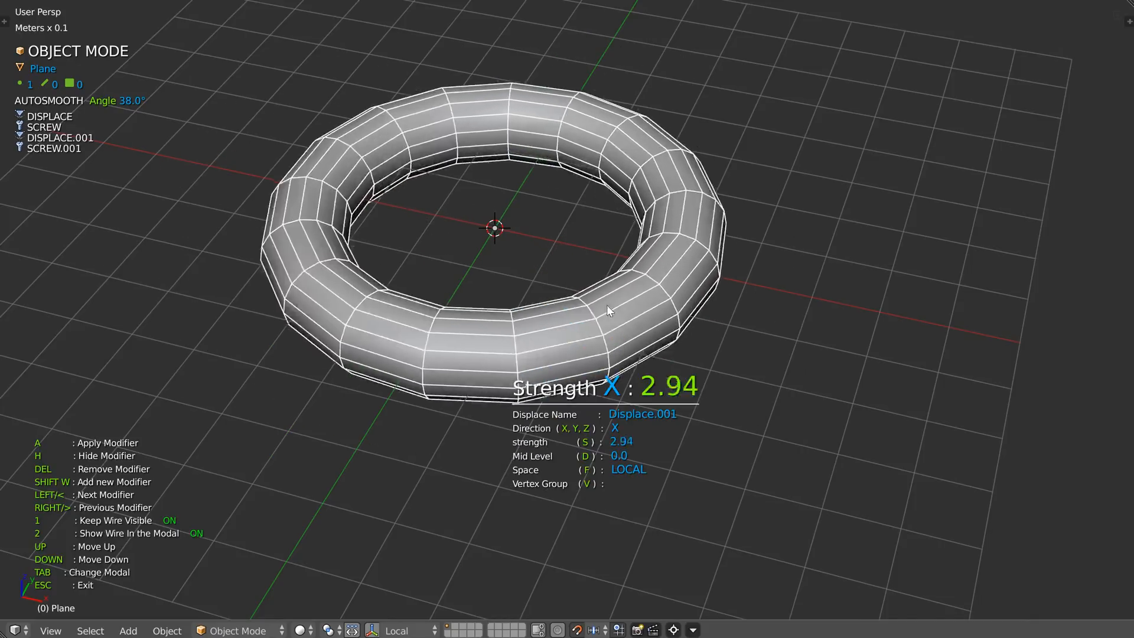
click(591, 300)
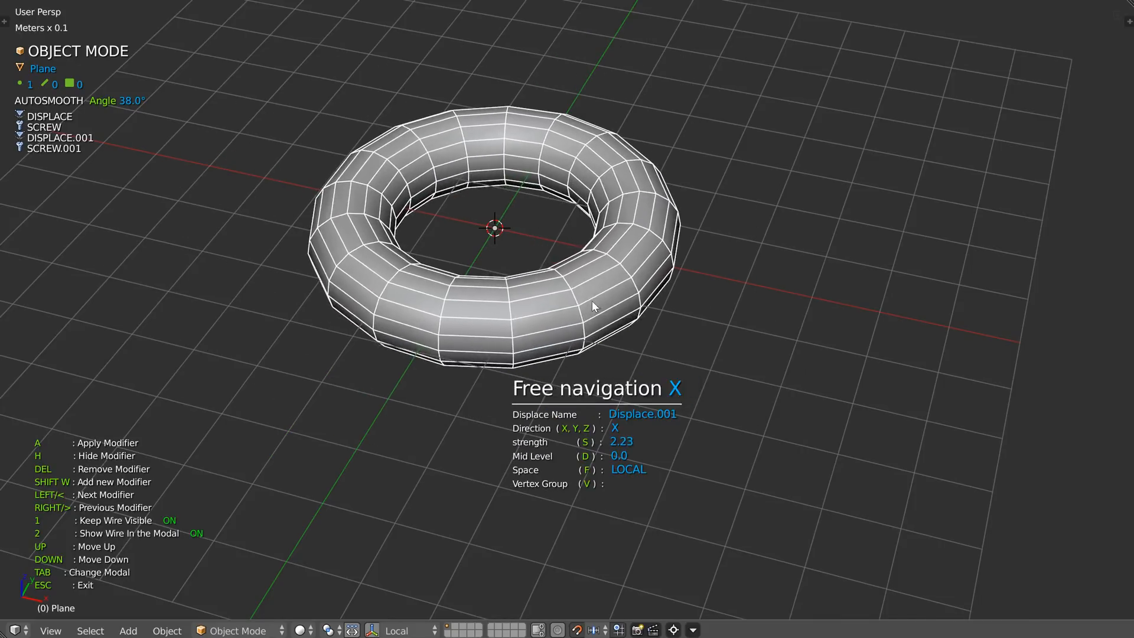
Step: Add a level 2 Catmull-Clark Subsurf modifier to the torus and hide it
middle_drag(626, 300, 631, 319)
scroll(574, 257, down, 2)
middle_drag(537, 283, 537, 228)
scroll(553, 248, up, 2)
key(shift+w)
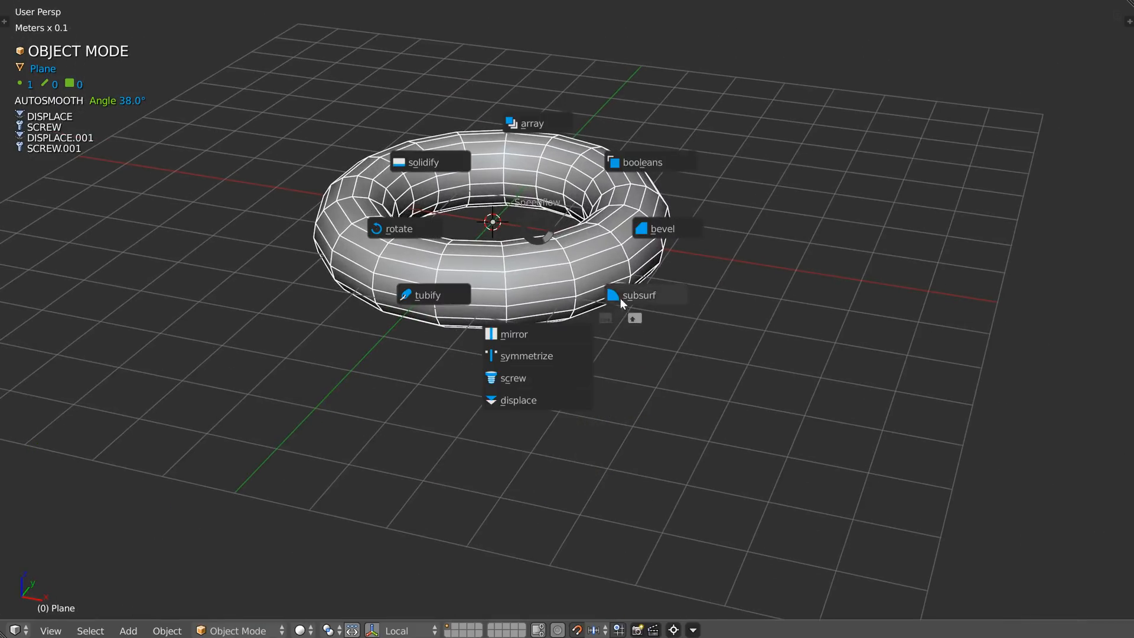
click(622, 298)
click(636, 301)
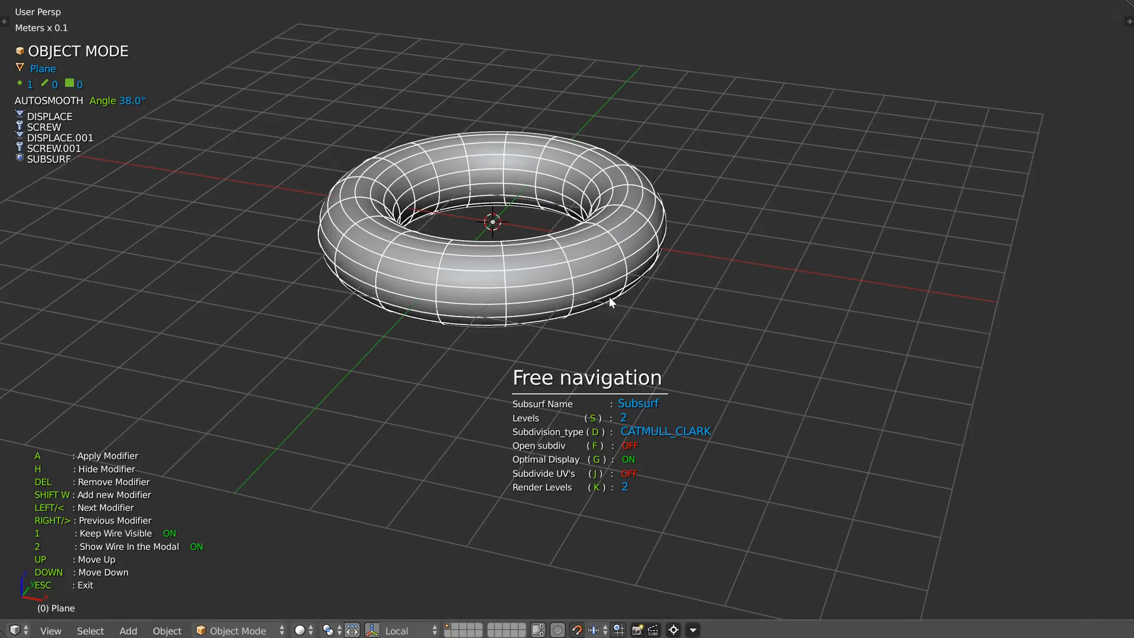
key(h)
Step: Set the first Screw modifier's angle to about 206.3° to open the torus cross-section
middle_drag(536, 242, 589, 231)
key(shift+w)
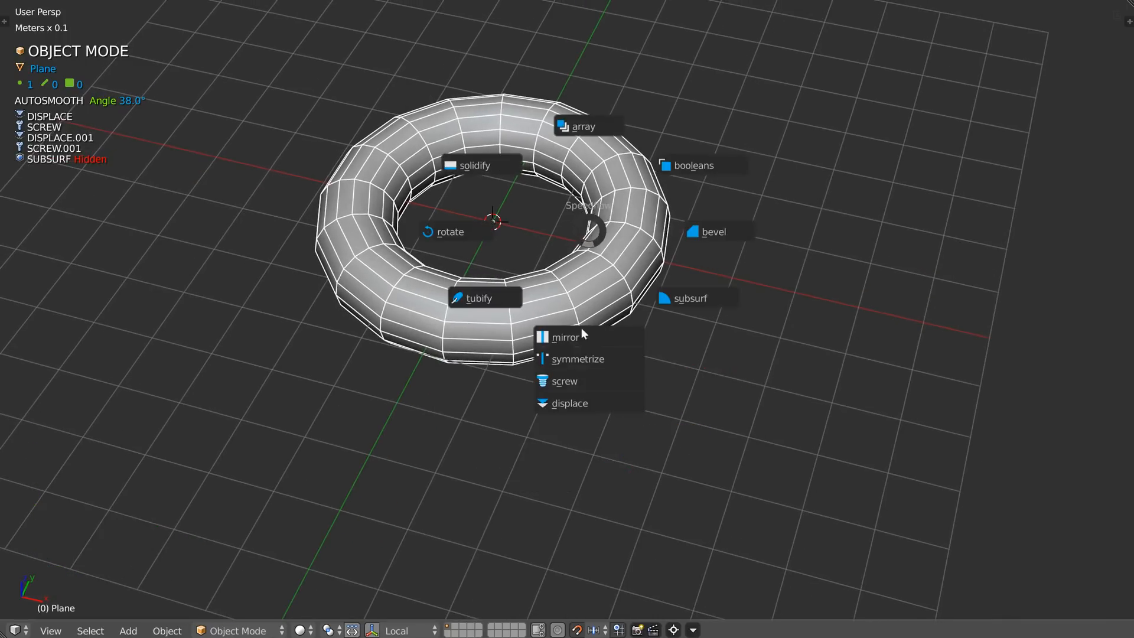
click(575, 380)
middle_drag(575, 380, 629, 190)
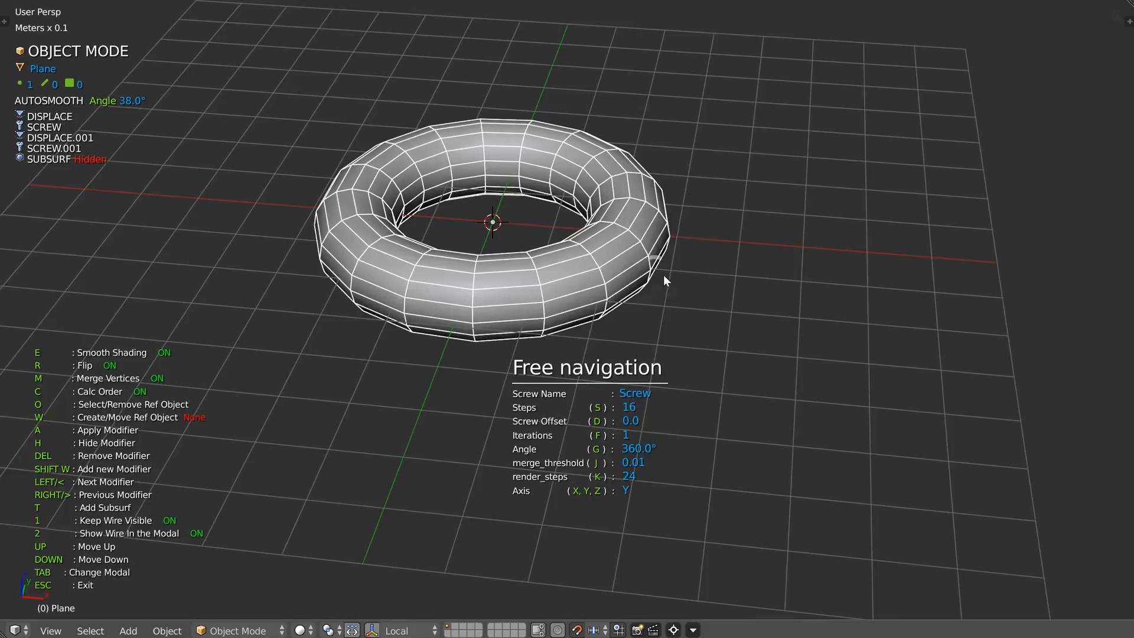
key(g)
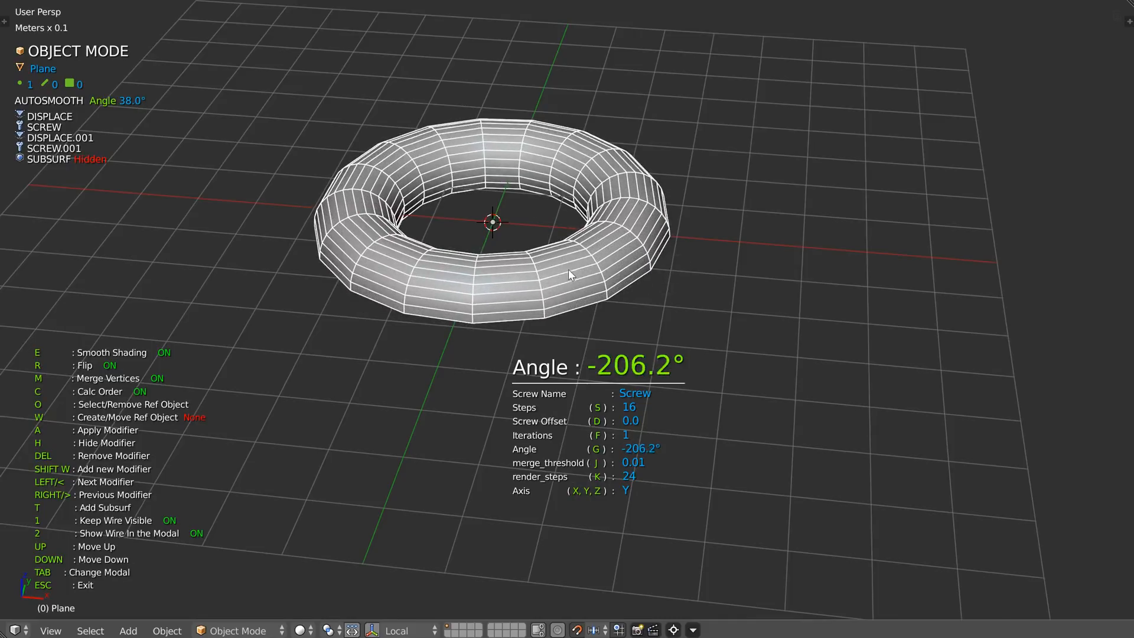
click(792, 303)
Step: Adjust the cross-section steps in the first Screw modifier, and set the second Screw modifier's steps to 20
middle_drag(792, 303, 605, 272)
scroll(571, 251, up, 2)
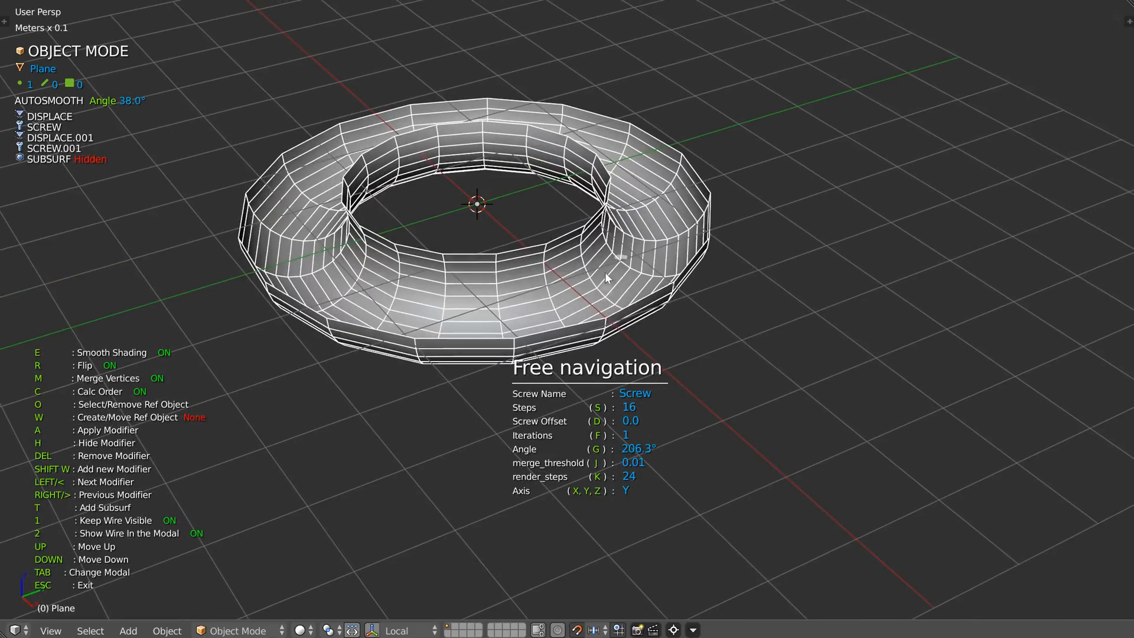
key(s)
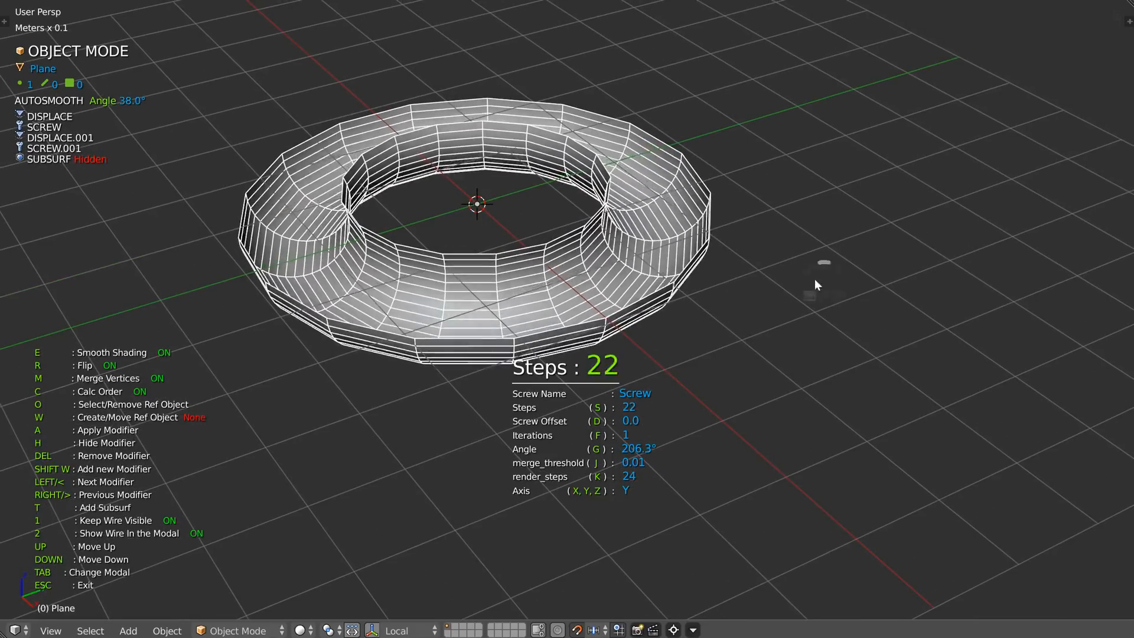
click(549, 274)
key(Left)
key(s)
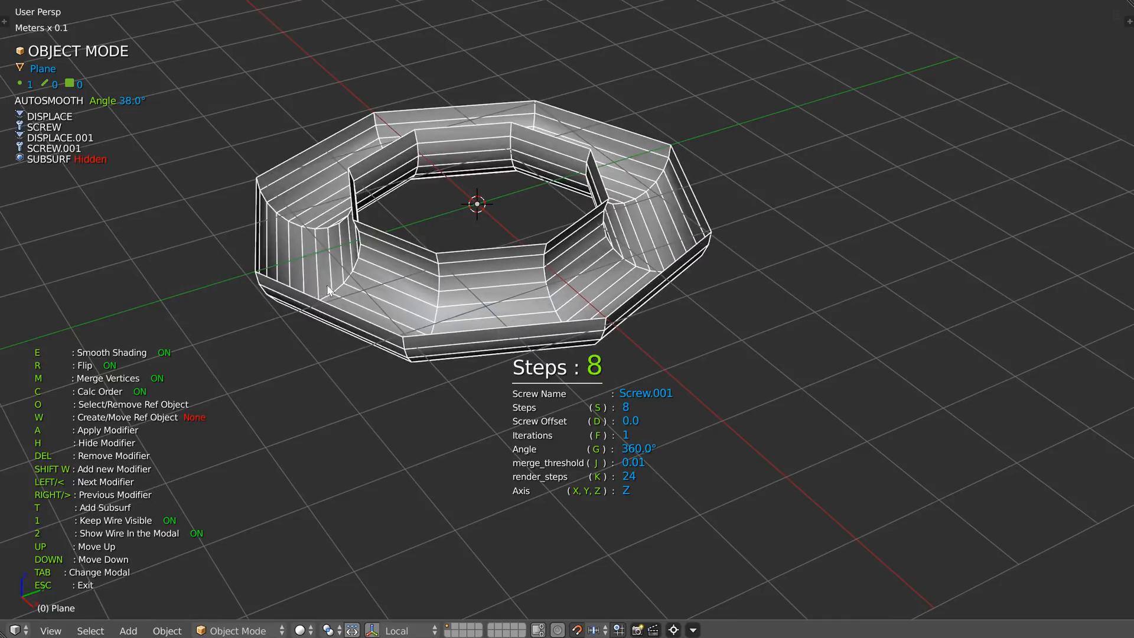
click(675, 289)
Step: Add a Solidify modifier to give the open ring thickness, plus an angle-limited Bevel with width 0.01 and 4 segments
middle_drag(676, 232, 629, 258)
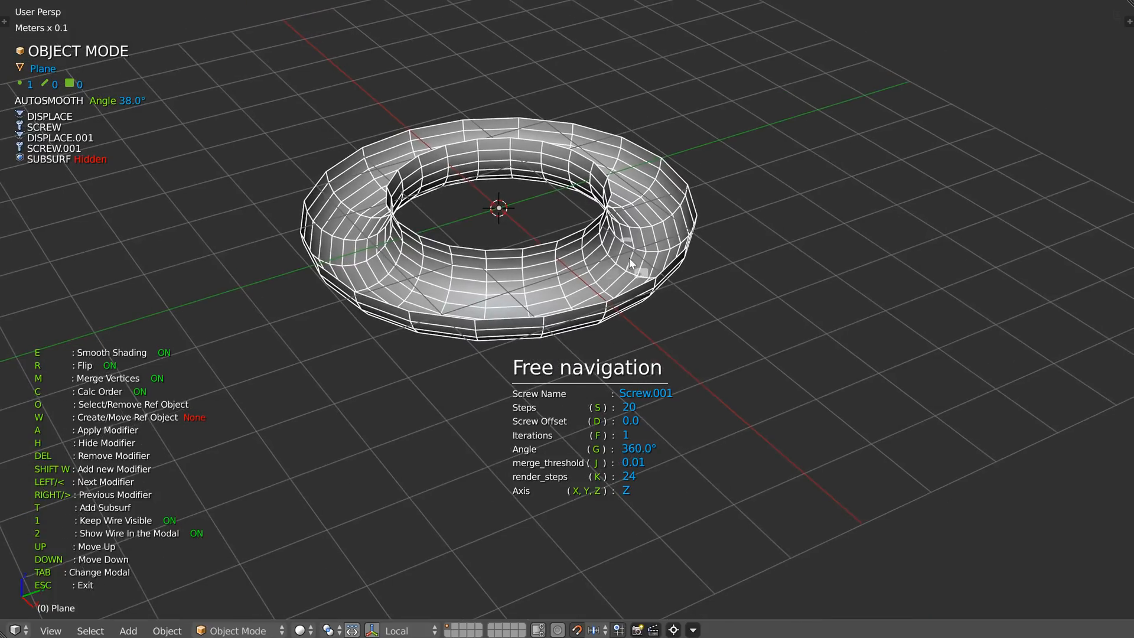
key(shift+w)
click(529, 199)
click(530, 201)
key(shift+w)
click(664, 247)
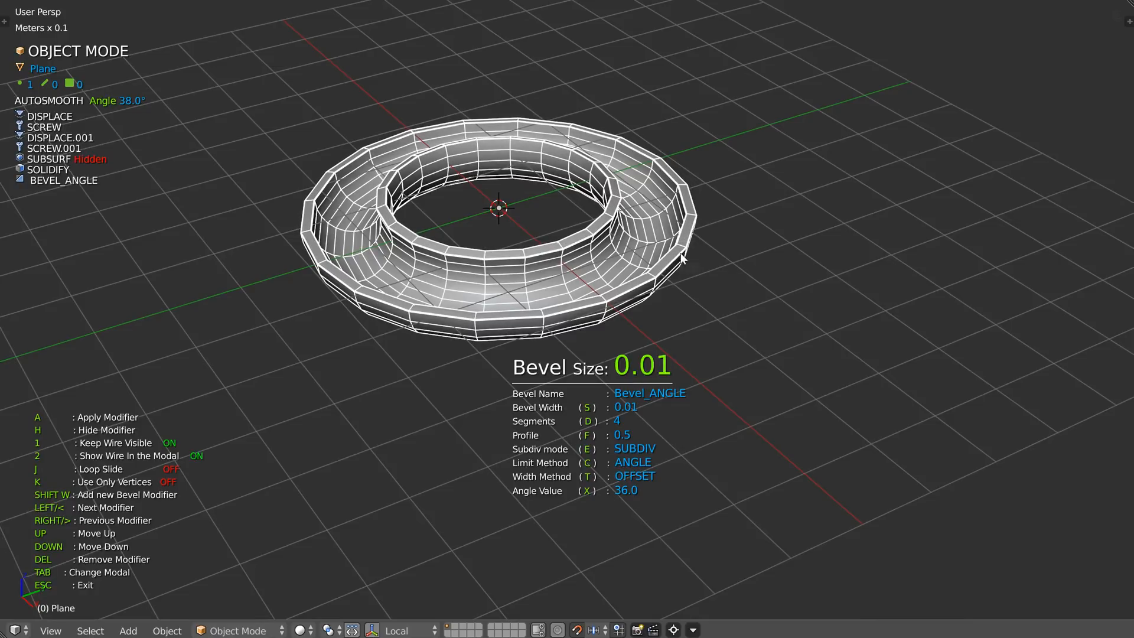
click(681, 260)
Step: Unhide the ring's Subsurf modifier
middle_drag(579, 272, 541, 256)
ctrl+middle_drag(550, 243, 590, 232)
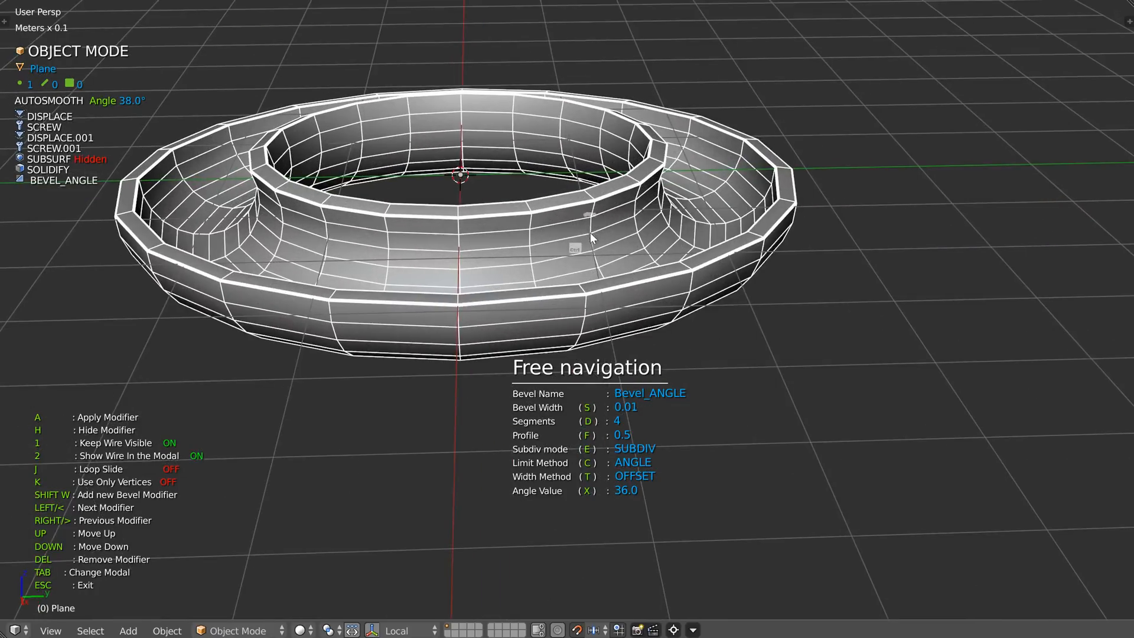
key(space)
click(690, 304)
key(h)
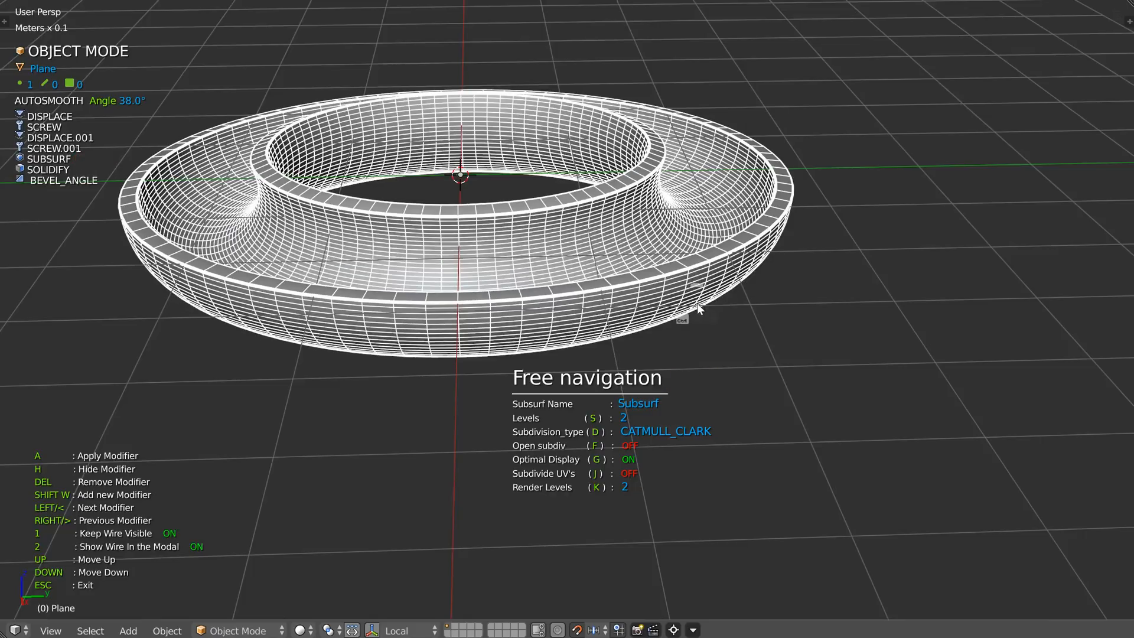
Step: Move the ring's Subsurf modifier below Solidify and Bevel, to the end of the modifier stack
key(Down)
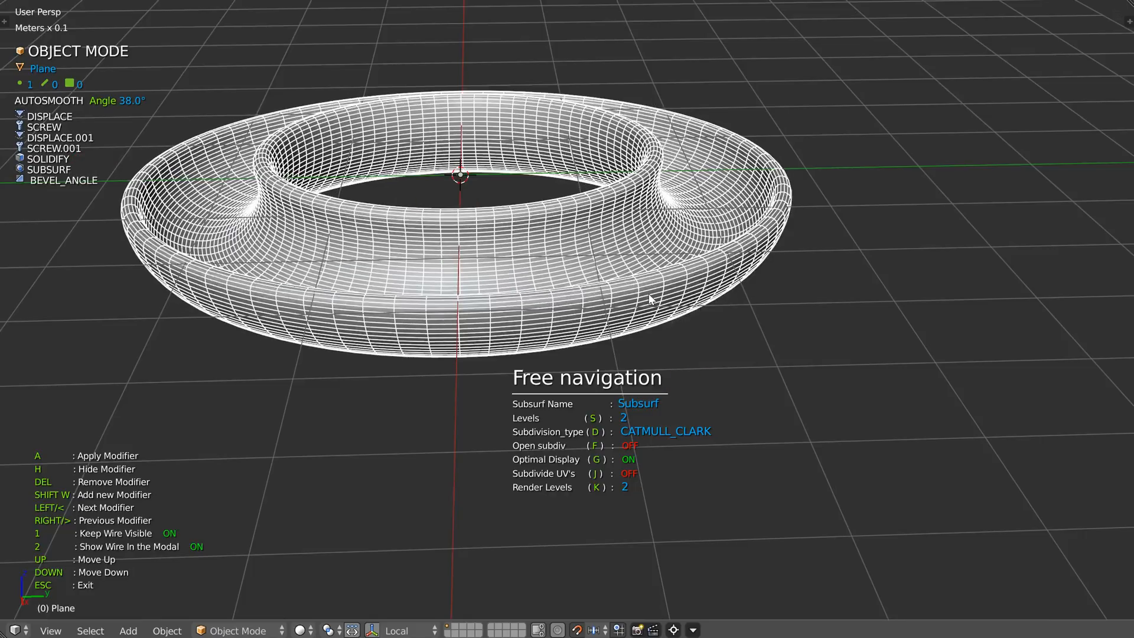
key(Down)
middle_drag(625, 256, 544, 194)
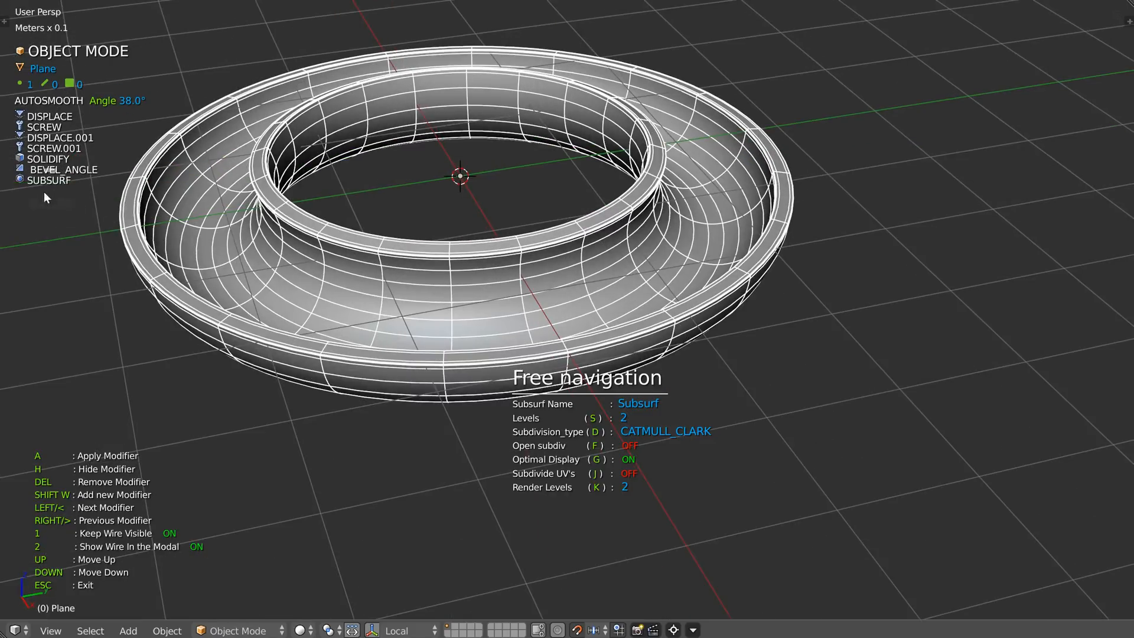
ctrl+middle_drag(445, 243, 559, 262)
key(Escape)
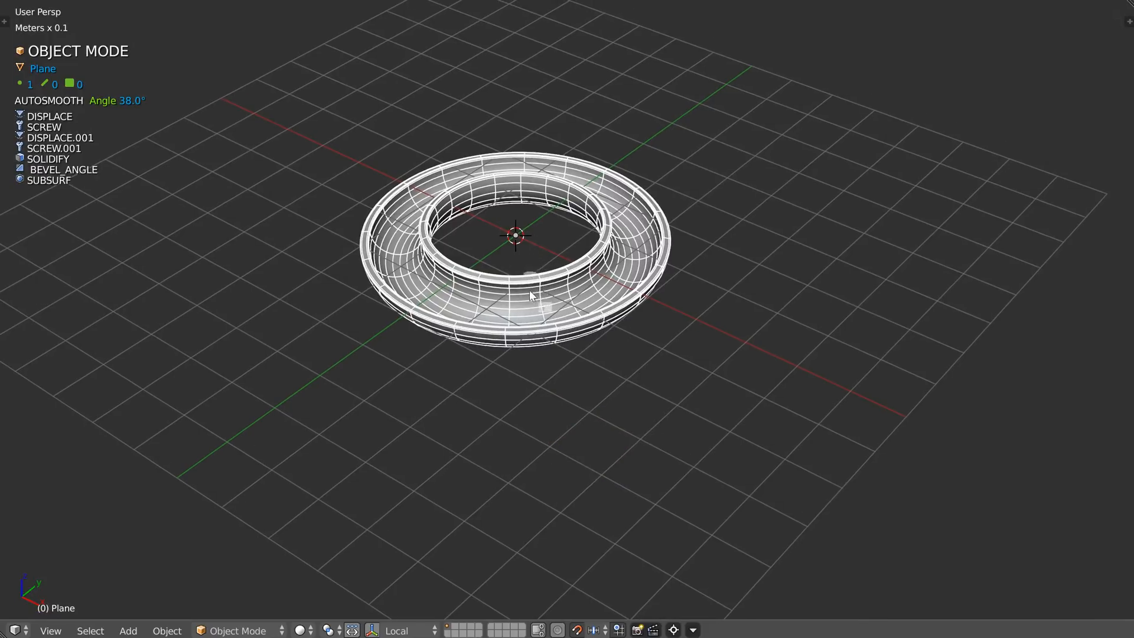
Step: Add a lattice around the ring with the Speedflow Companion
middle_drag(554, 210, 506, 271)
key(shift+q)
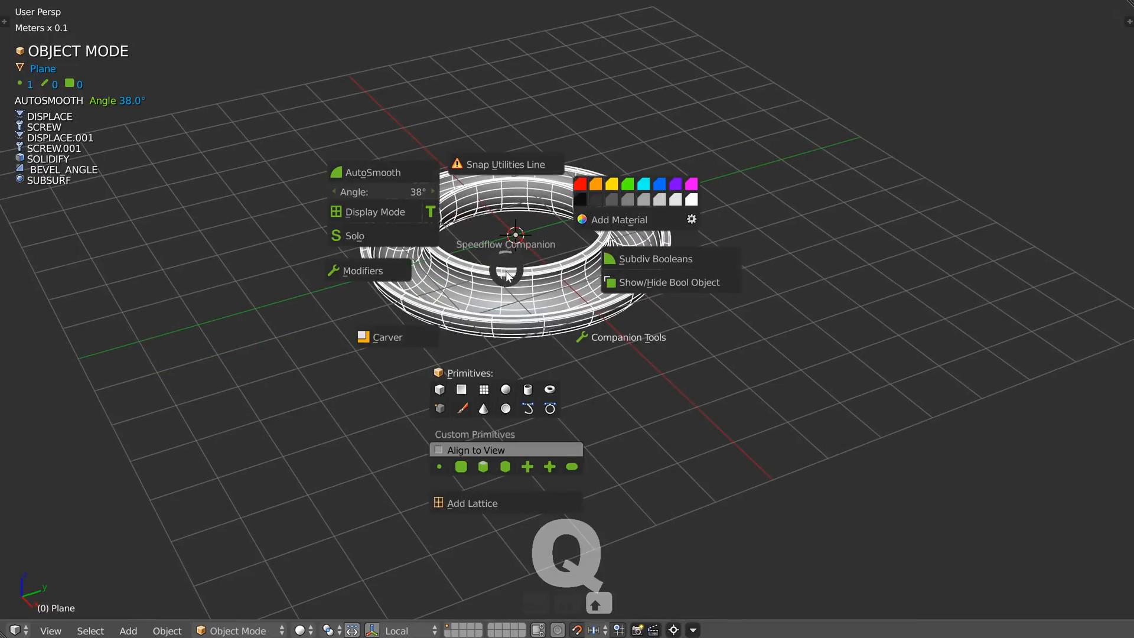
click(473, 502)
Step: Select the lattice points on the positive Y side, shift them inward along the global Y axis, and leave edit mode
mouse_move(747, 331)
ctrl+right_down()
mouse_move(821, 185)
mouse_move(472, 166)
ctrl+right_up()
middle_drag(704, 182, 666, 192)
key(g)
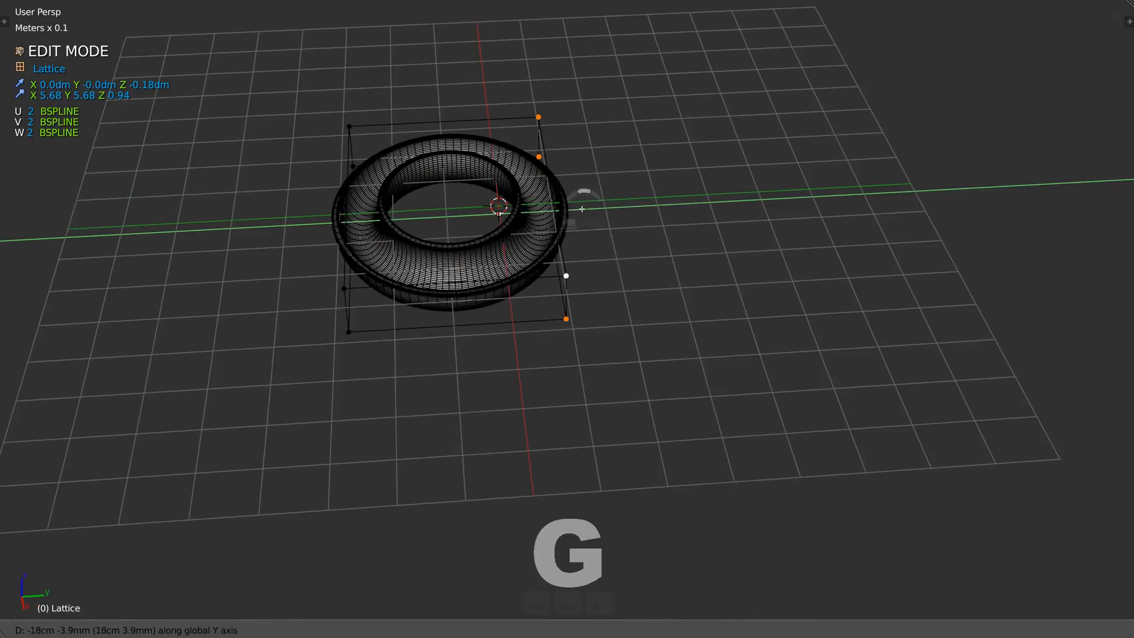
click(505, 234)
middle_drag(505, 235, 580, 261)
key(Tab)
Step: Add the ring to the lattice selection and trackball-rotate both to about X 28.96°, Y -13.25°, Z -38.91°
shift+right_click(571, 275)
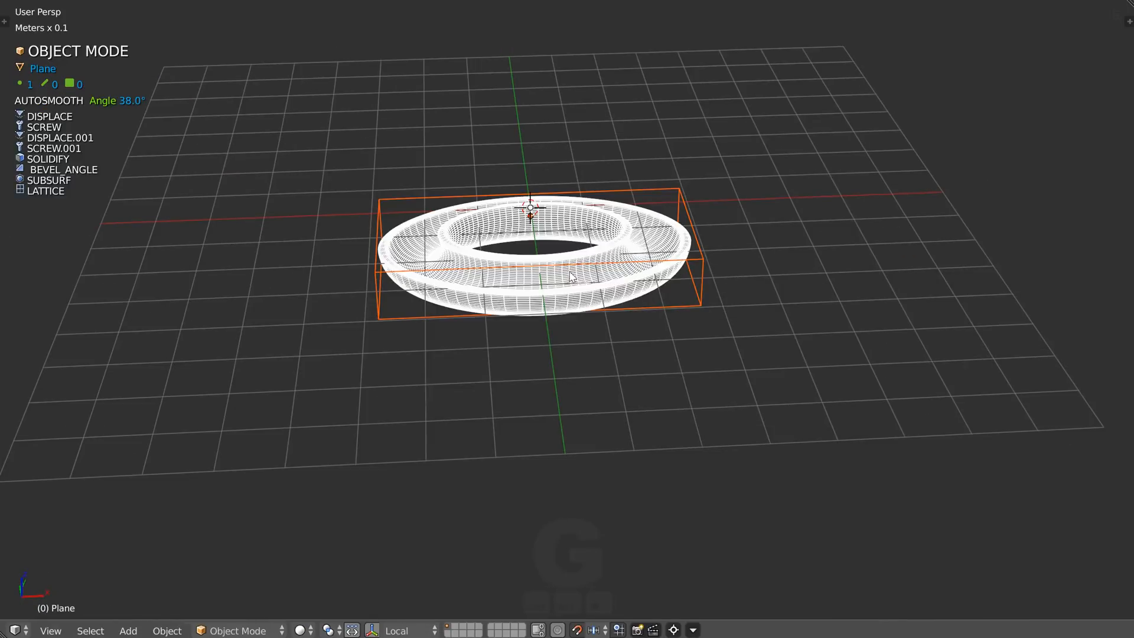
key(r)
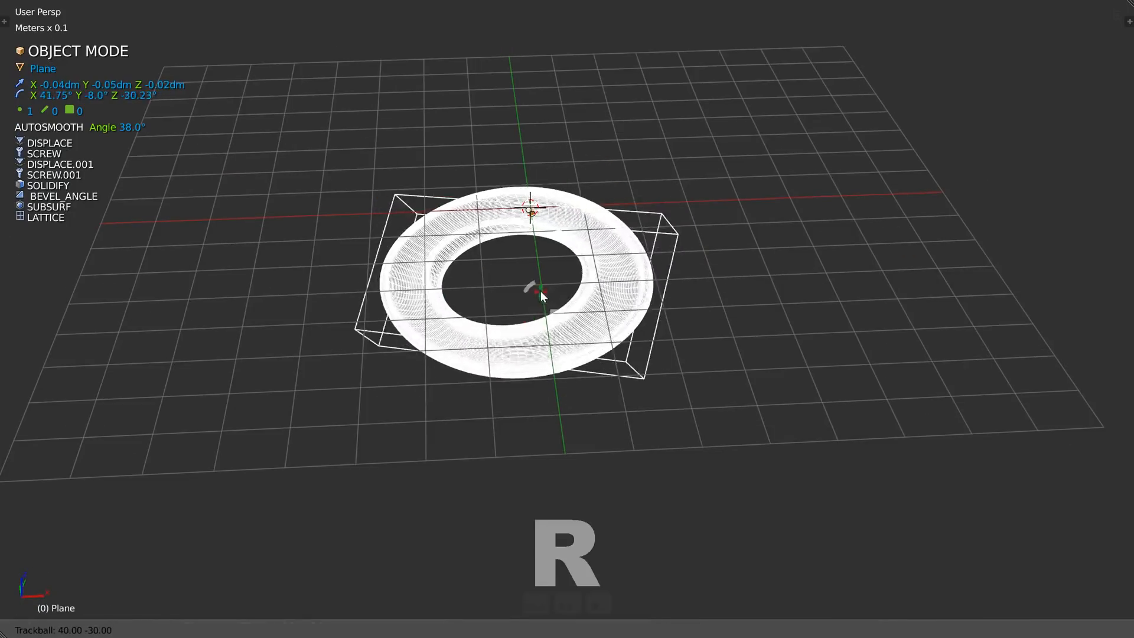
right_click(588, 273)
Step: Remove the Subsurf modifier from the ring
scroll(564, 309, up, 2)
key(ctrl+shift+q)
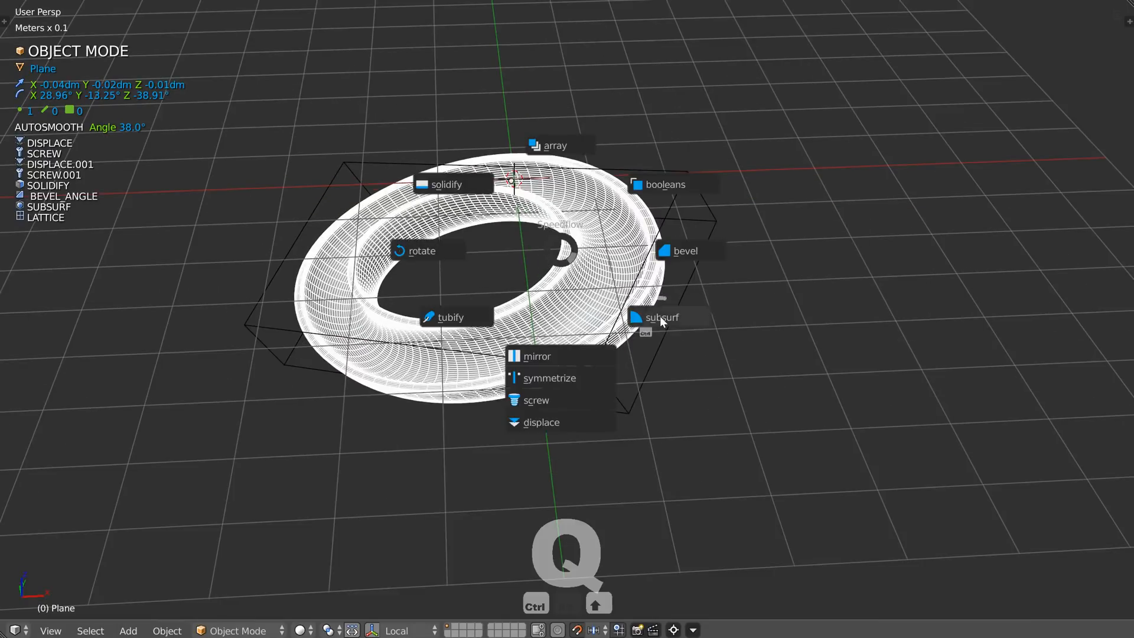
ctrl+shift+click(647, 328)
Step: Adjust the number of cross-section steps in the ring's first Screw modifier
key(ctrl+shift+q)
click(539, 445)
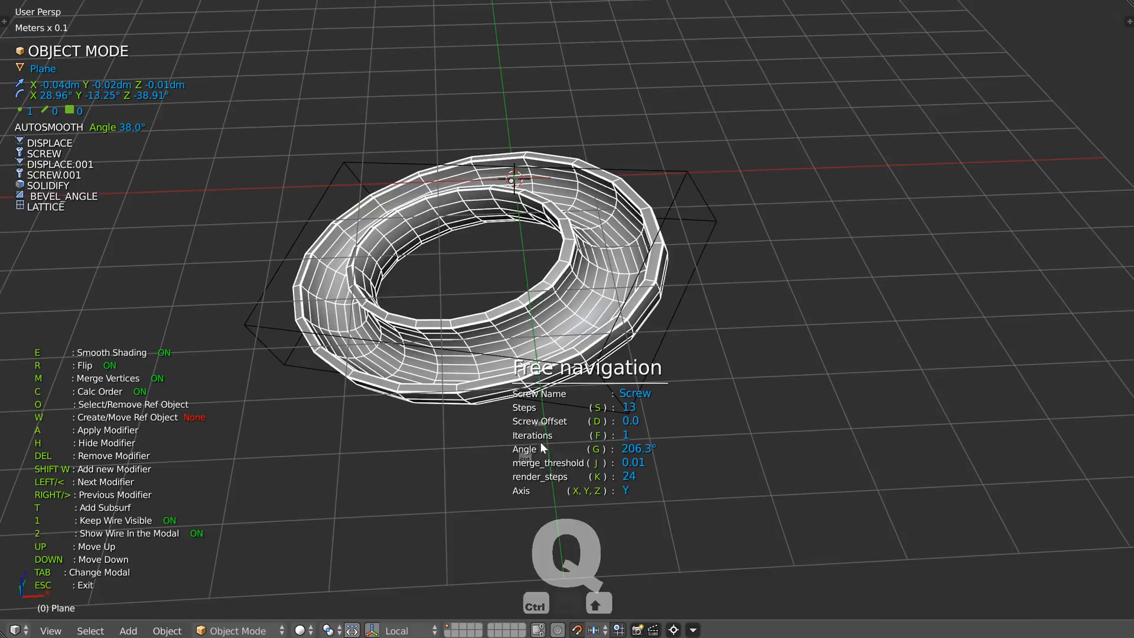
key(s)
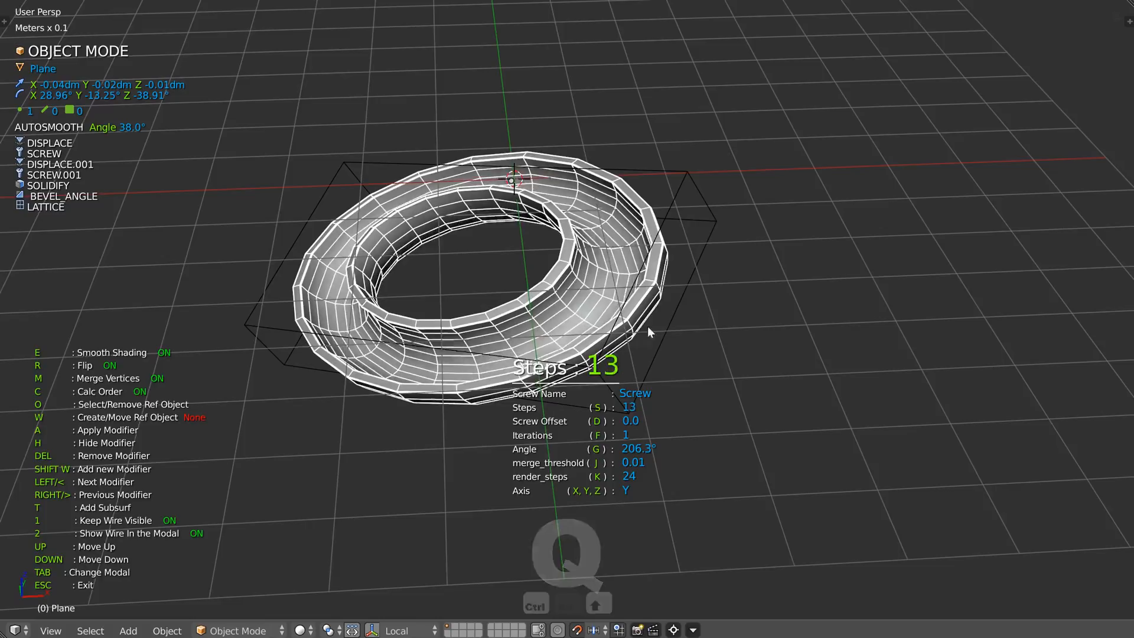
click(637, 328)
Step: Set the second Screw modifier's steps to 22 and its angle to about -202.4° to leave a partial ring
key(Left)
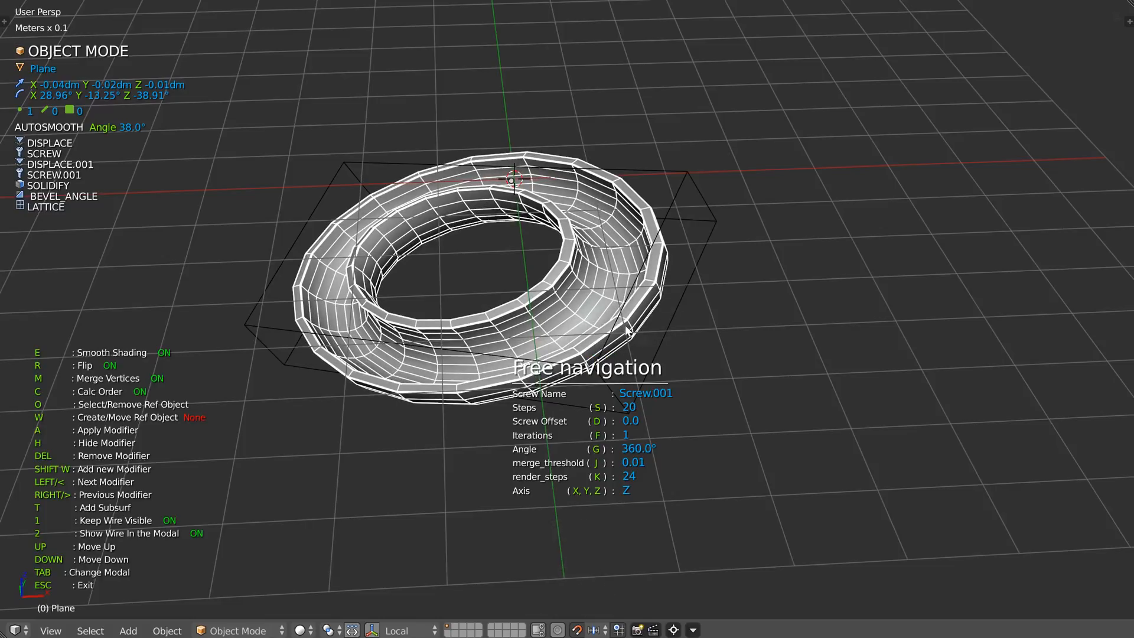
key(s)
click(677, 322)
key(g)
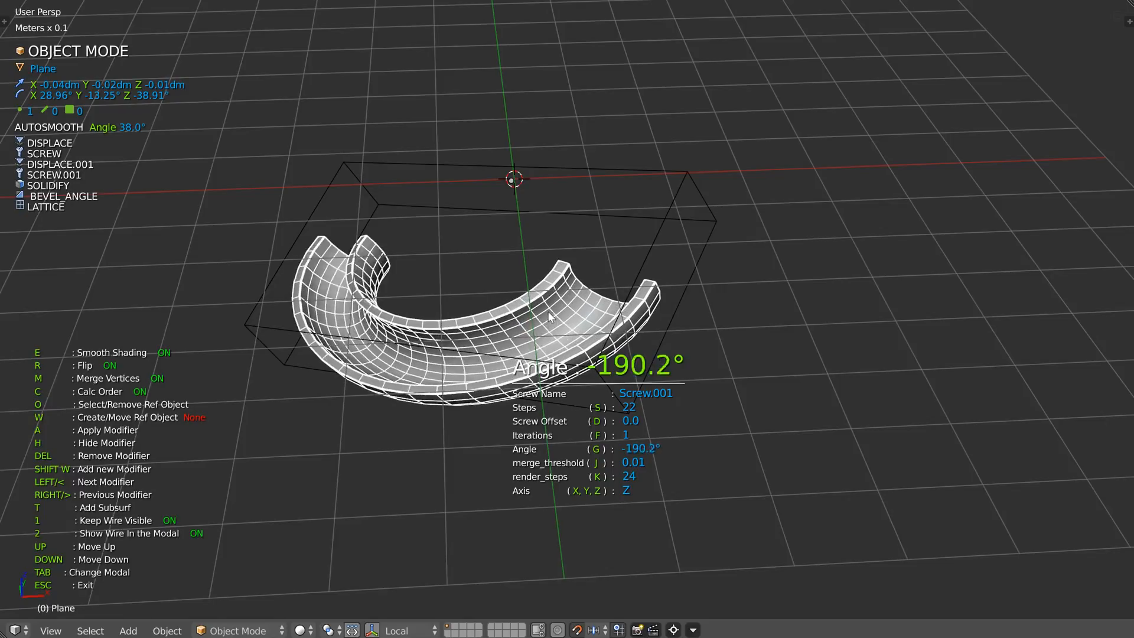
click(540, 313)
middle_drag(541, 313, 593, 278)
Step: Adjust the thickness of the partial ring's Solidify modifier
key(Tab)
click(479, 215)
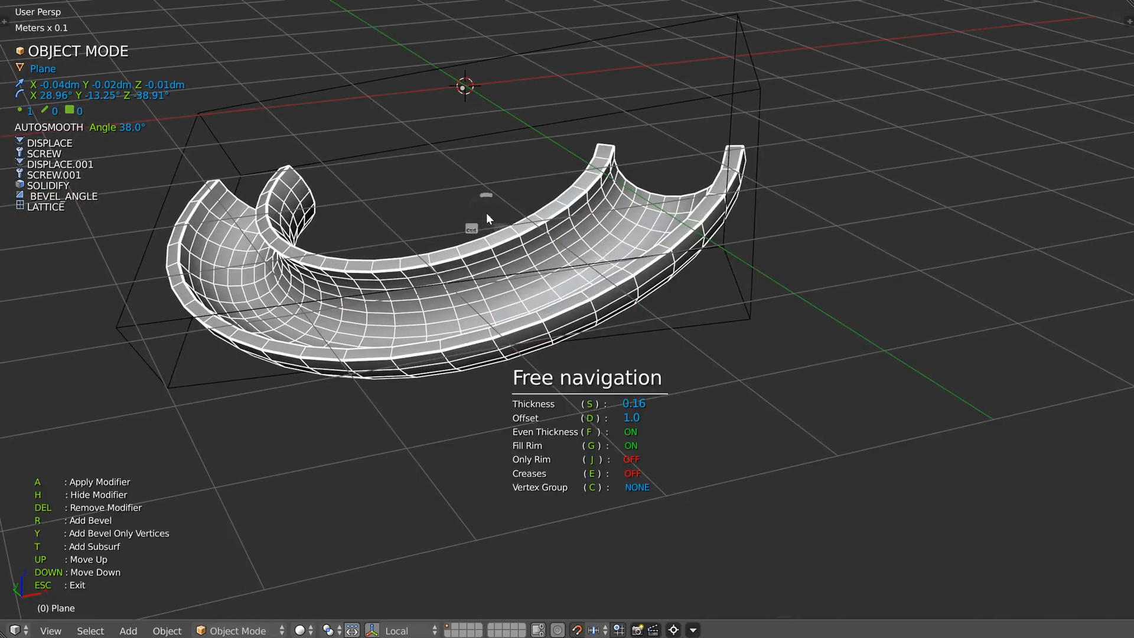
key(s)
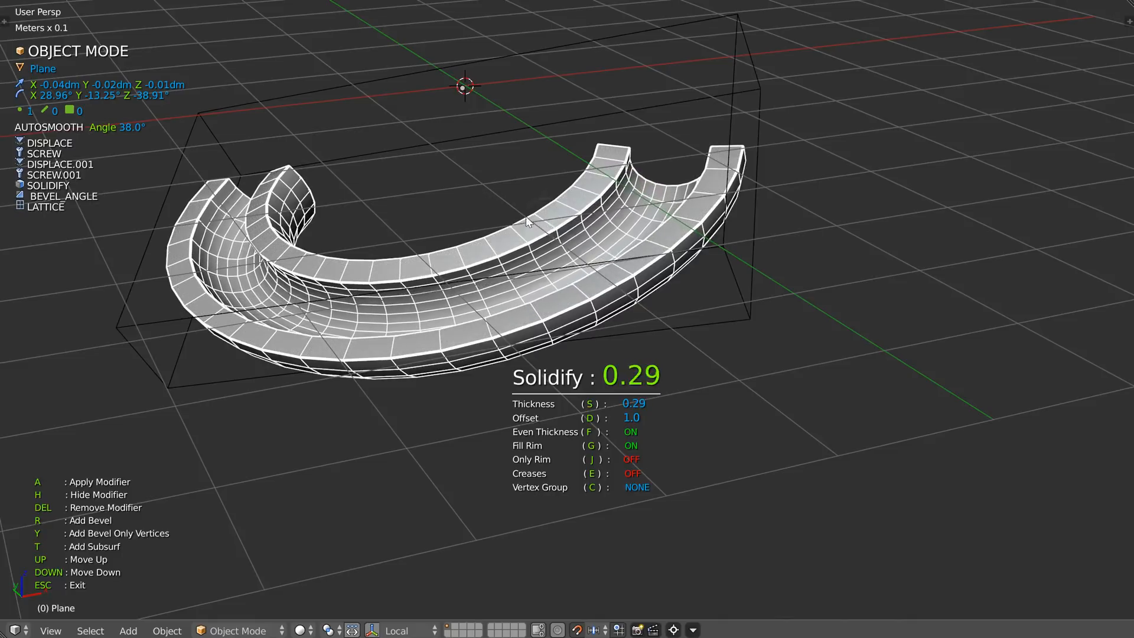
click(496, 218)
middle_drag(496, 218, 532, 276)
Step: Set the first Displace modifier's strength to about 0.36 and adjust the second Displace's strength to resize the partial ring
key(space)
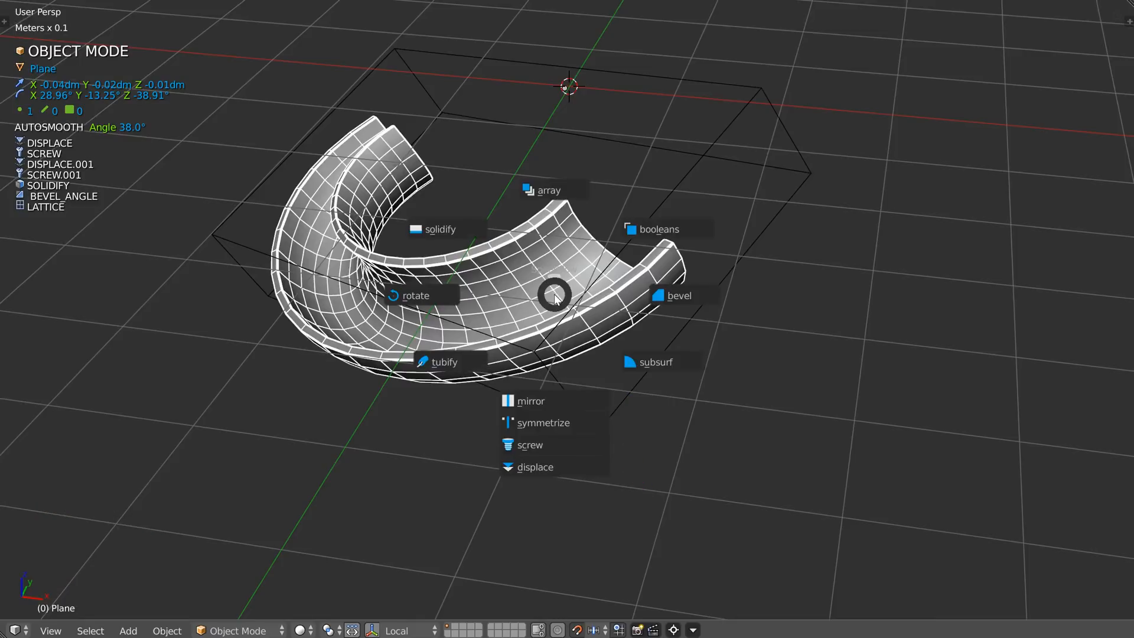
click(537, 466)
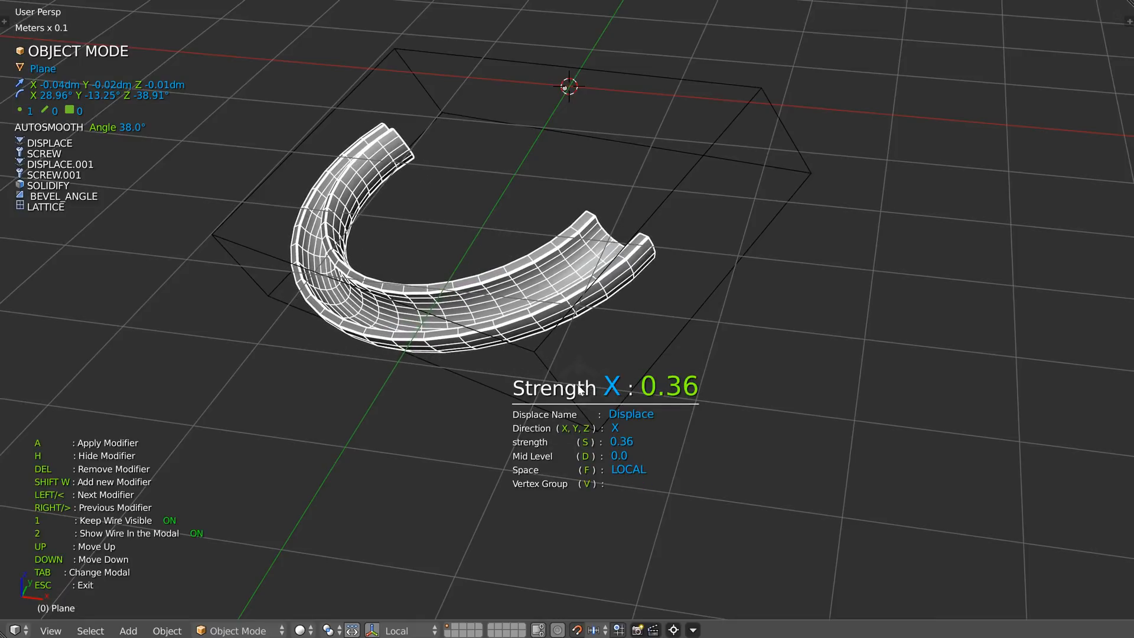
click(580, 389)
key(s)
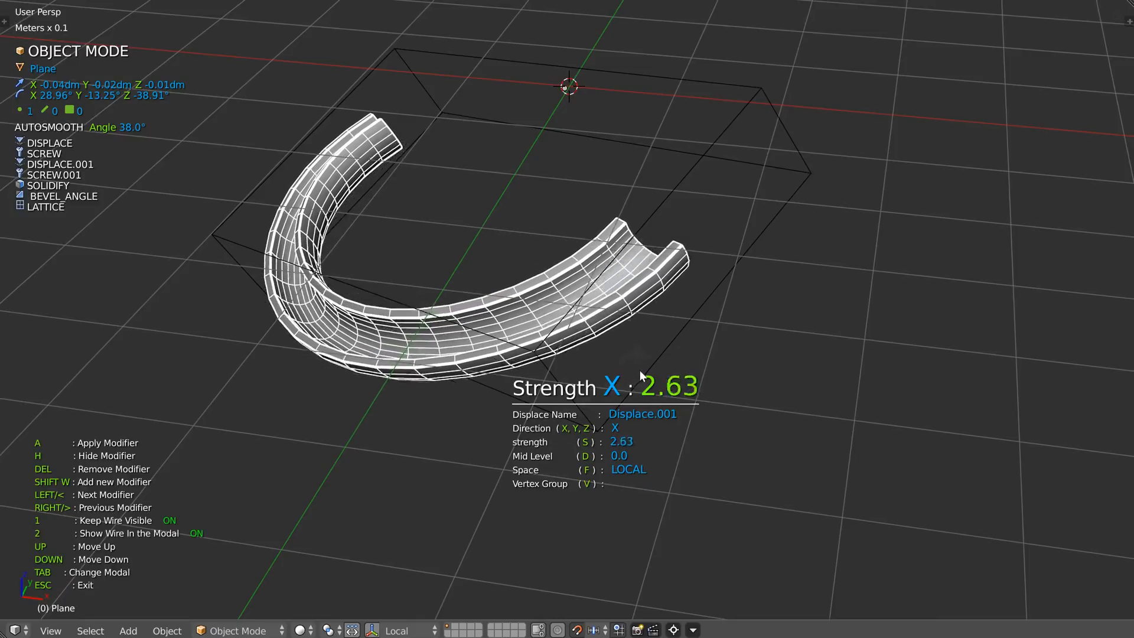
click(611, 378)
ctrl+middle_drag(654, 244, 576, 302)
middle_drag(576, 301, 637, 289)
key(Escape)
Step: Remove the lattice and its Lattice modifier from the partial ring
click(646, 250)
key(shift+q)
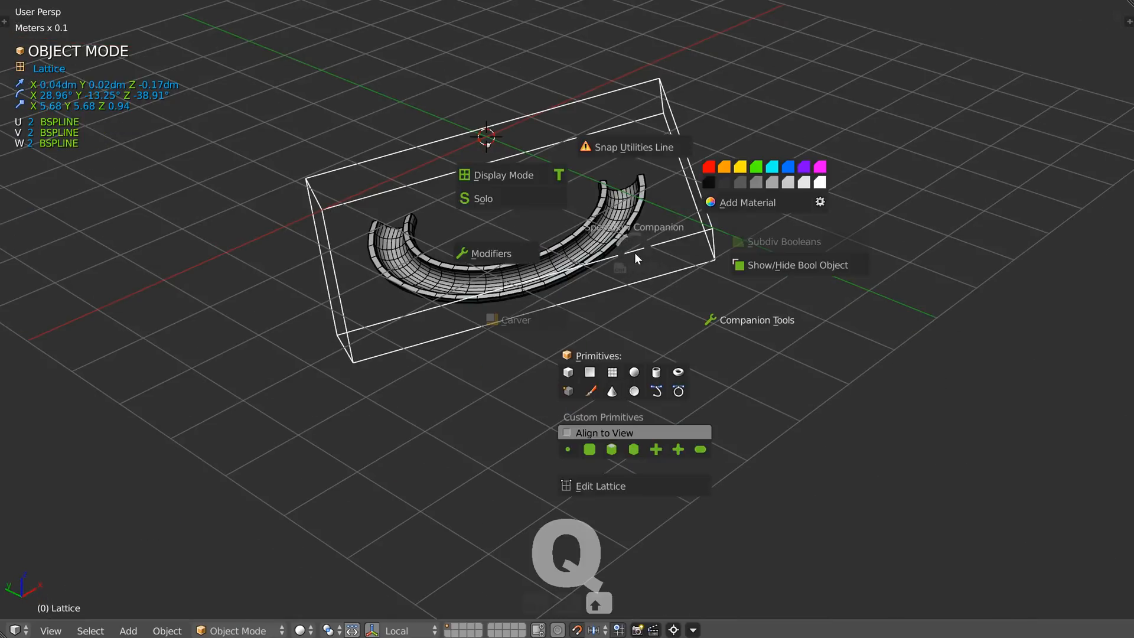
click(607, 487)
middle_drag(507, 340, 597, 313)
shift+middle_drag(451, 255, 506, 337)
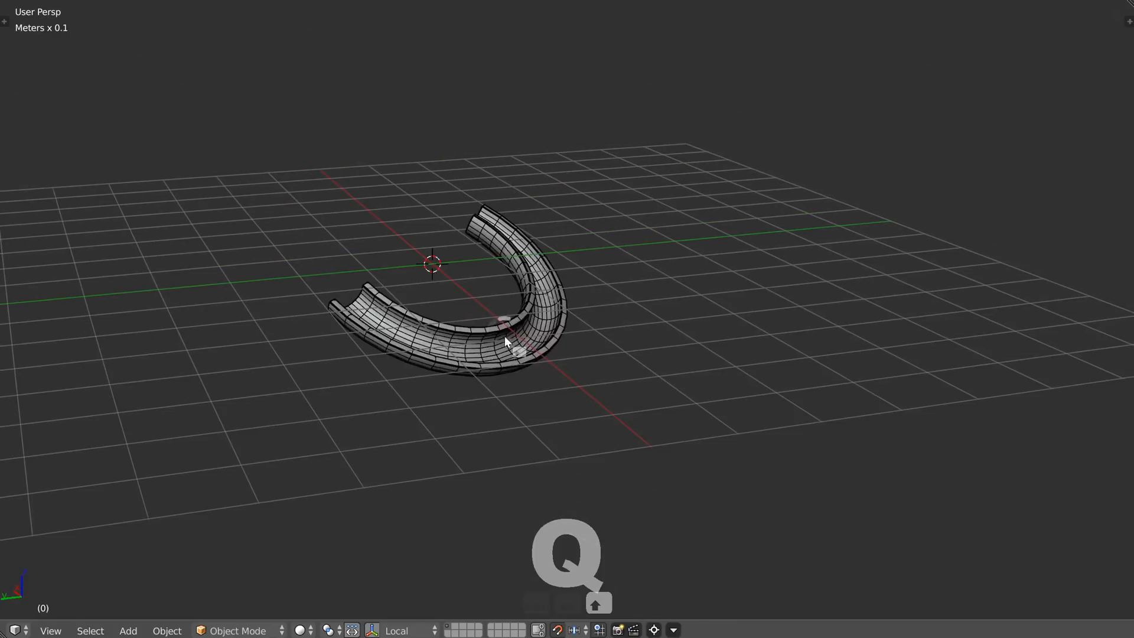
Step: Clear the partial ring's rotation and scale it to 0.6 along the global X axis
click(539, 293)
middle_drag(538, 296, 511, 161)
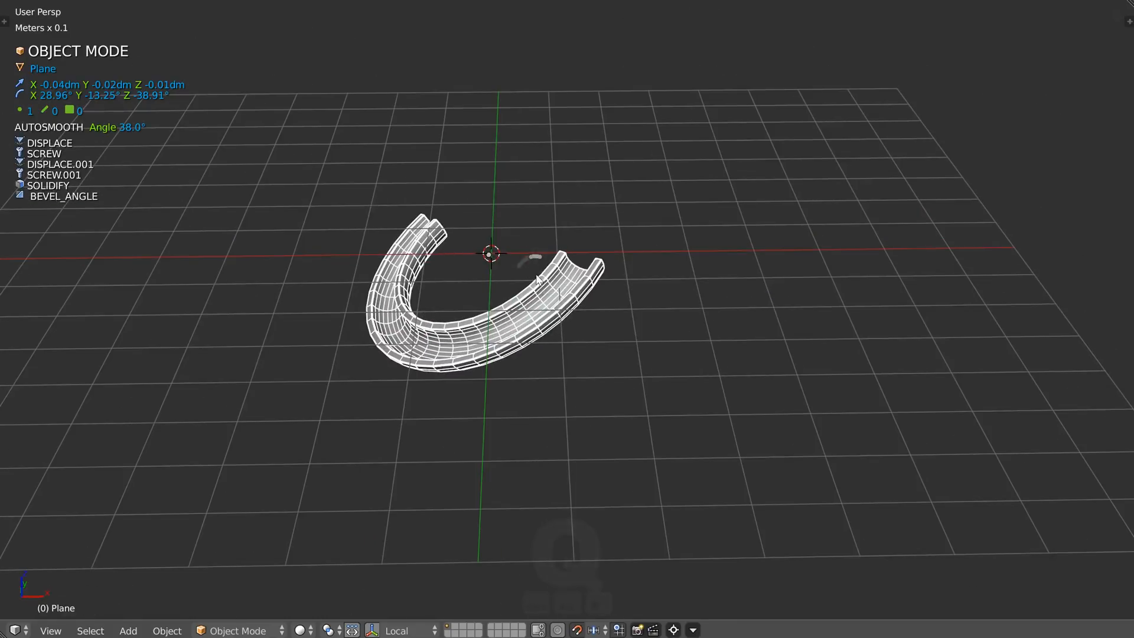
key(alt+r)
middle_drag(518, 284, 633, 277)
key(s)
key(x)
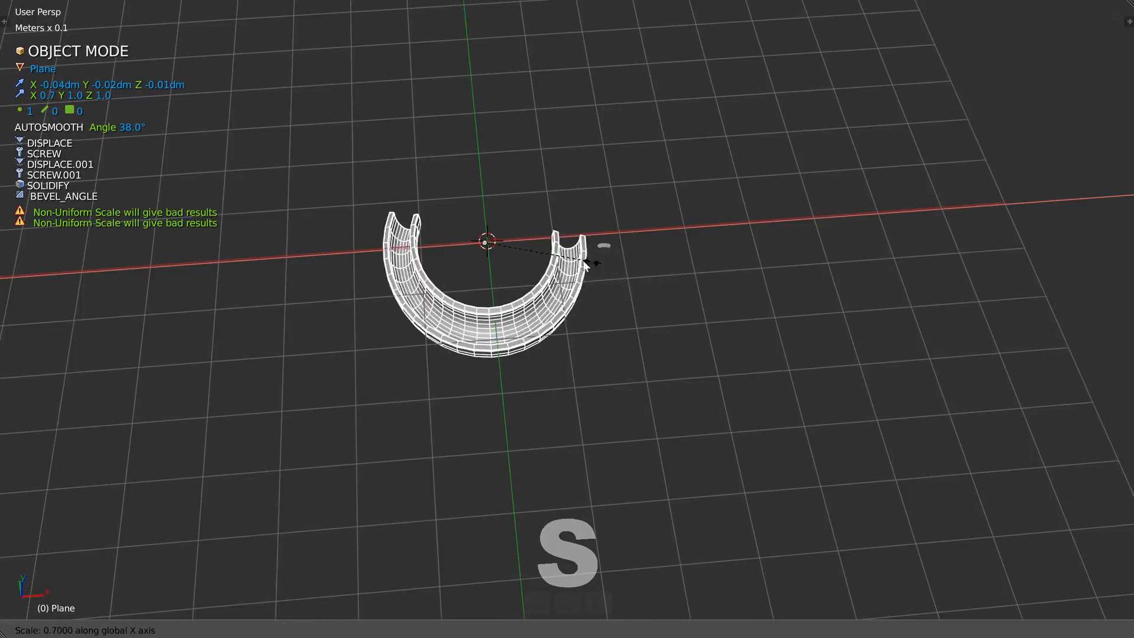
click(587, 263)
middle_drag(523, 336, 500, 295)
Step: Set the first Screw modifier's steps to 9 and the second Screw modifier's steps to 23
key(ctrl+shift+q)
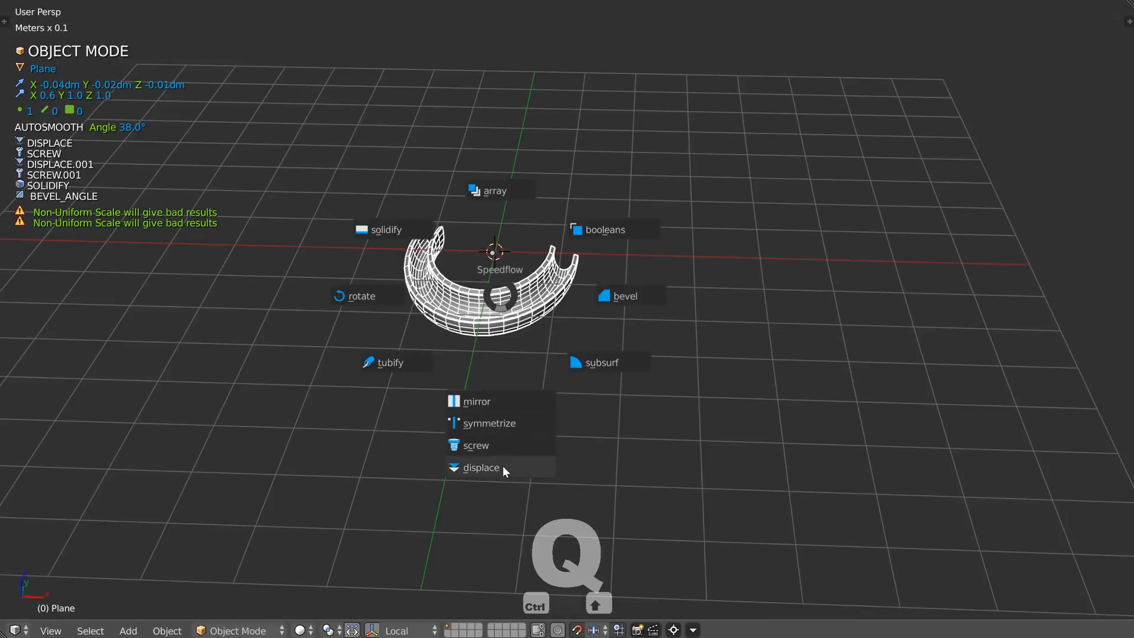
click(498, 447)
key(s)
key(Left)
key(s)
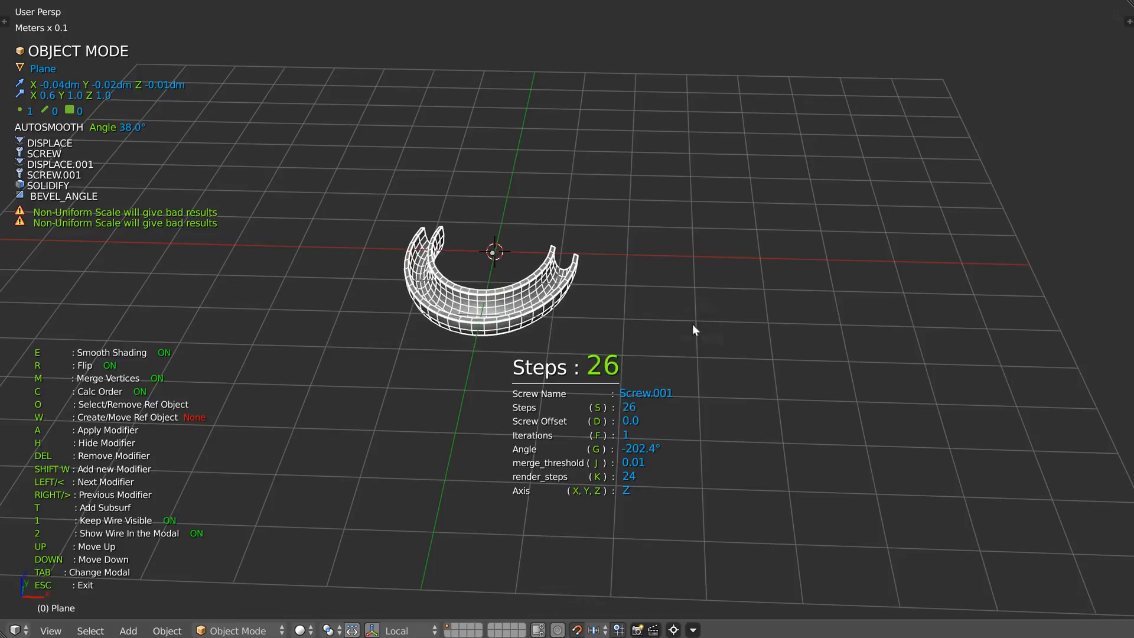
click(611, 324)
middle_drag(611, 324, 541, 267)
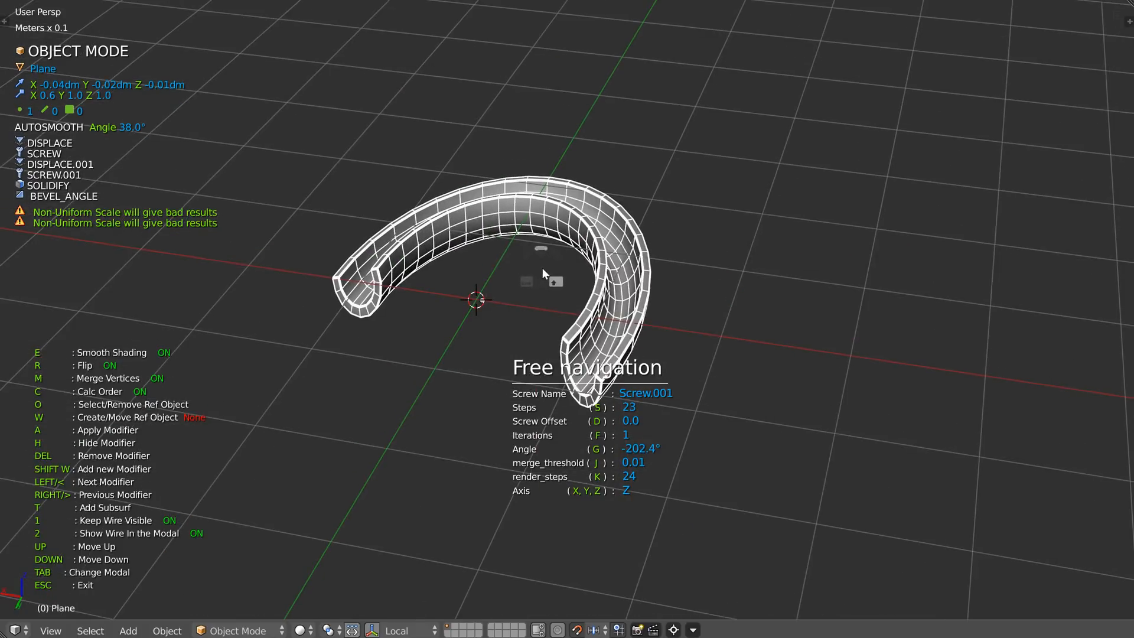
key(Escape)
Step: Clear the partial ring's rotation and scale
key(alt+r)
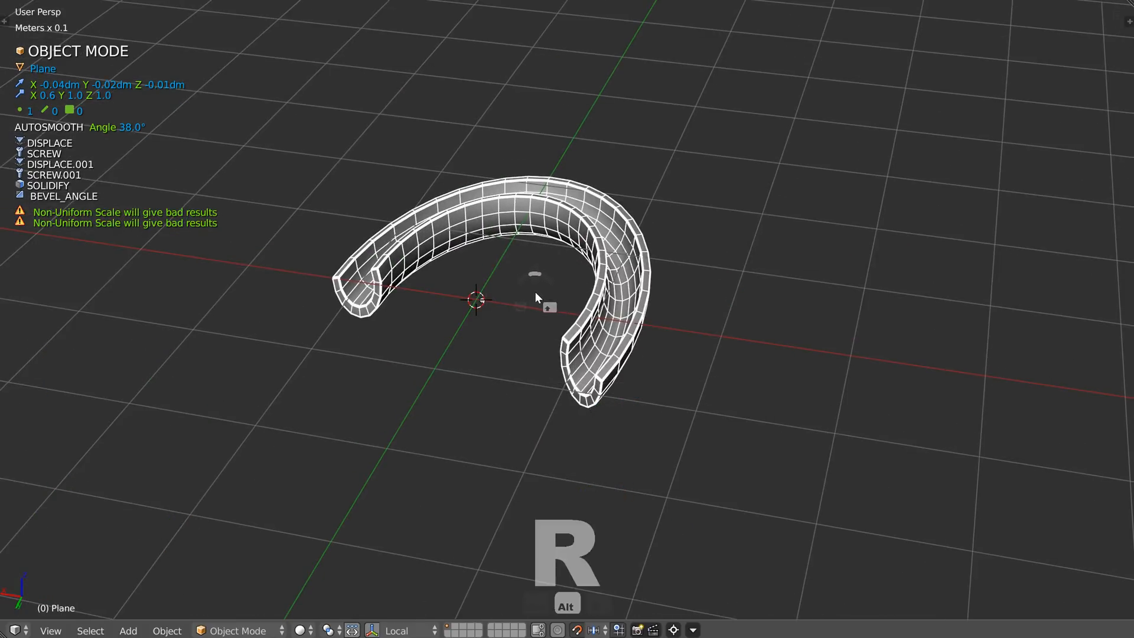
key(alt+s)
middle_drag(534, 292, 571, 261)
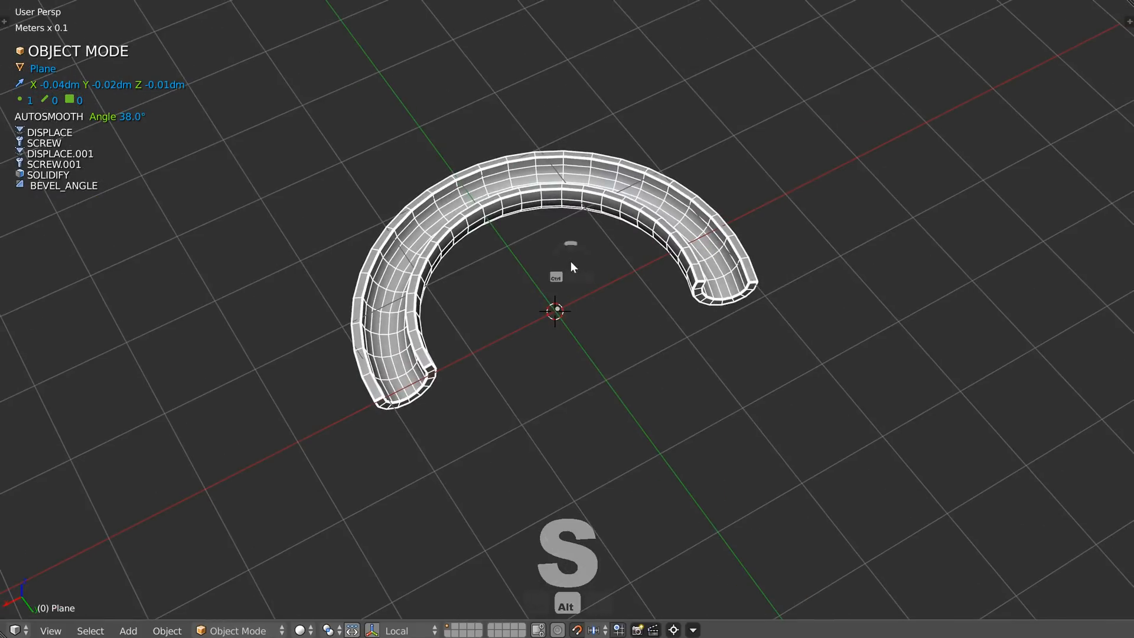
Step: Close the tube's cross-section by setting the first Screw modifier's angle to 360°, and set its steps to 18
key(ctrl+shift+q)
click(569, 413)
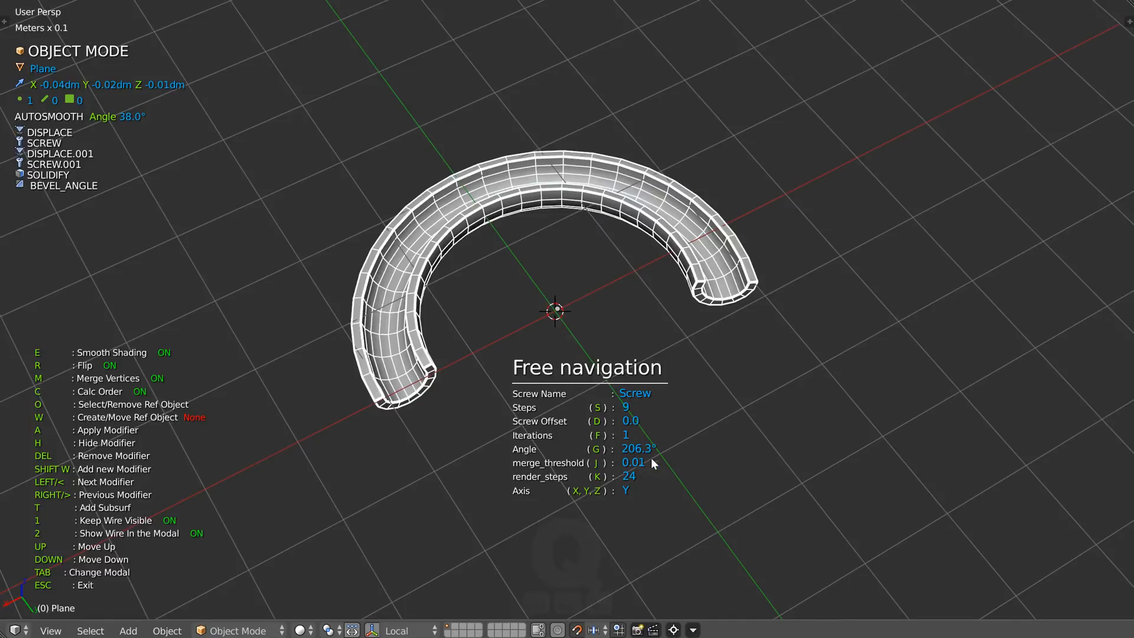
key(g)
text(0)
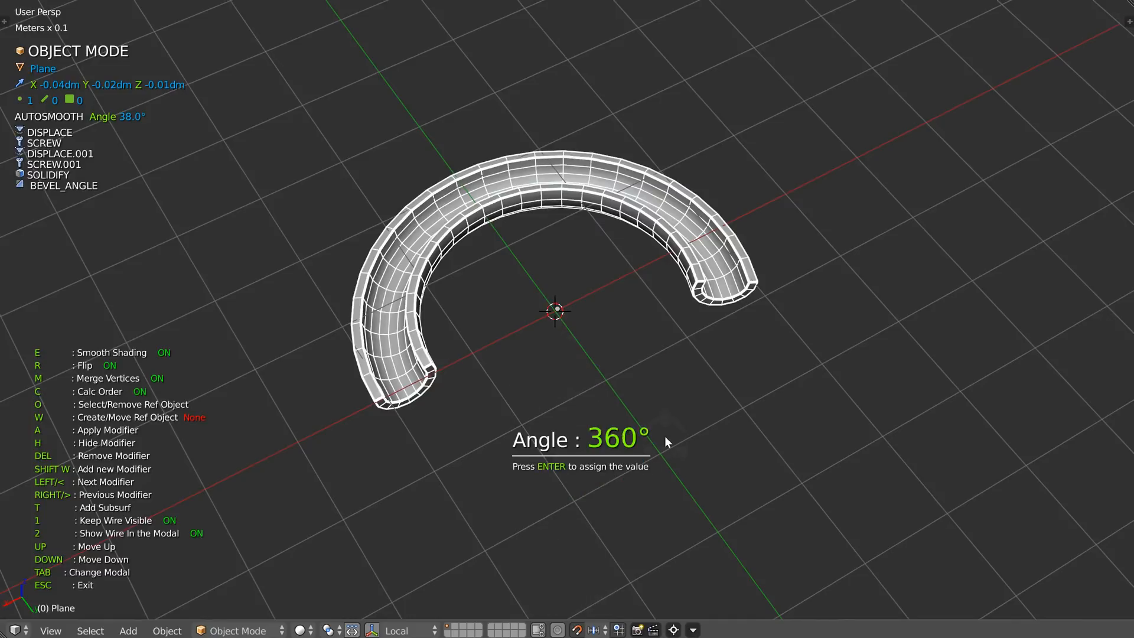
key(Return)
middle_drag(607, 246, 654, 231)
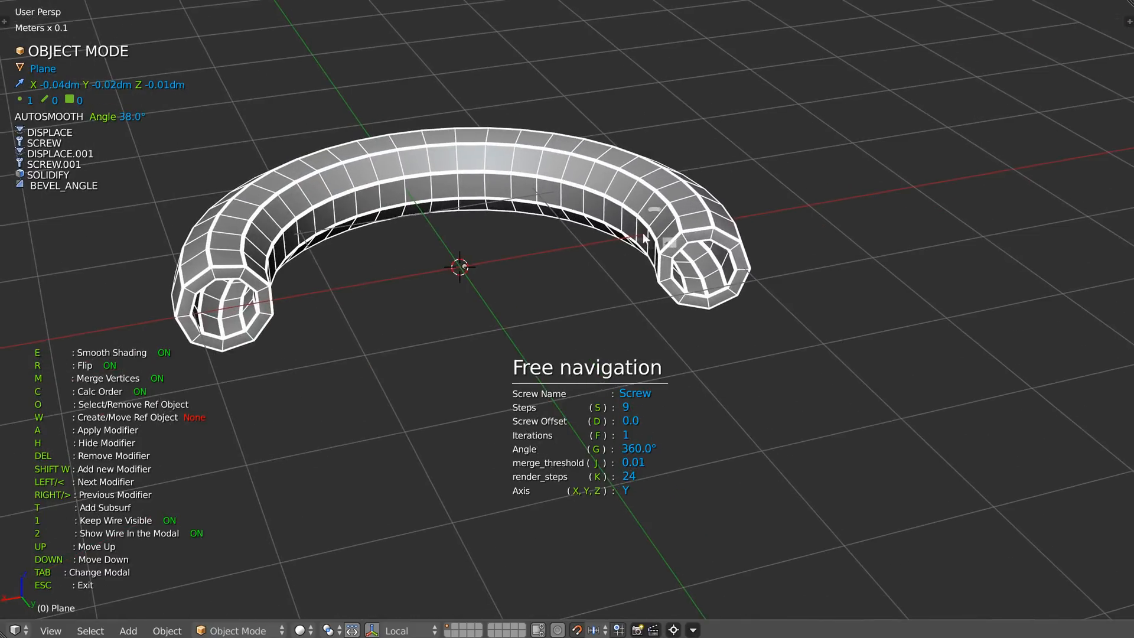
key(s)
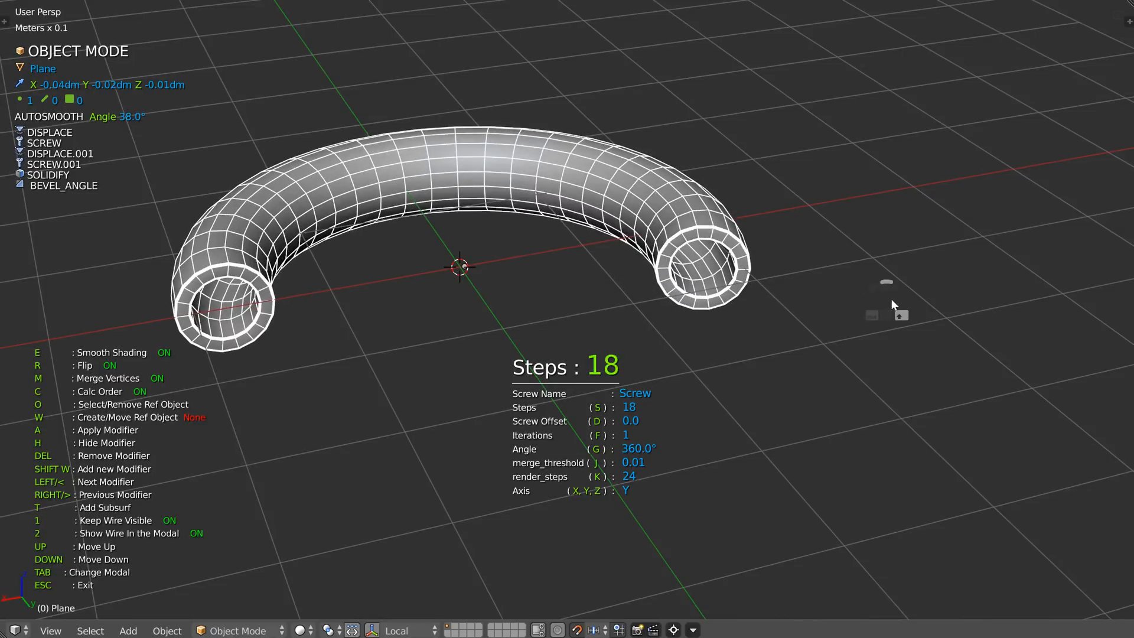
Step: Set the second Screw modifier's angle to 360° to complete the ring
key(Left)
text(g360)
key(Return)
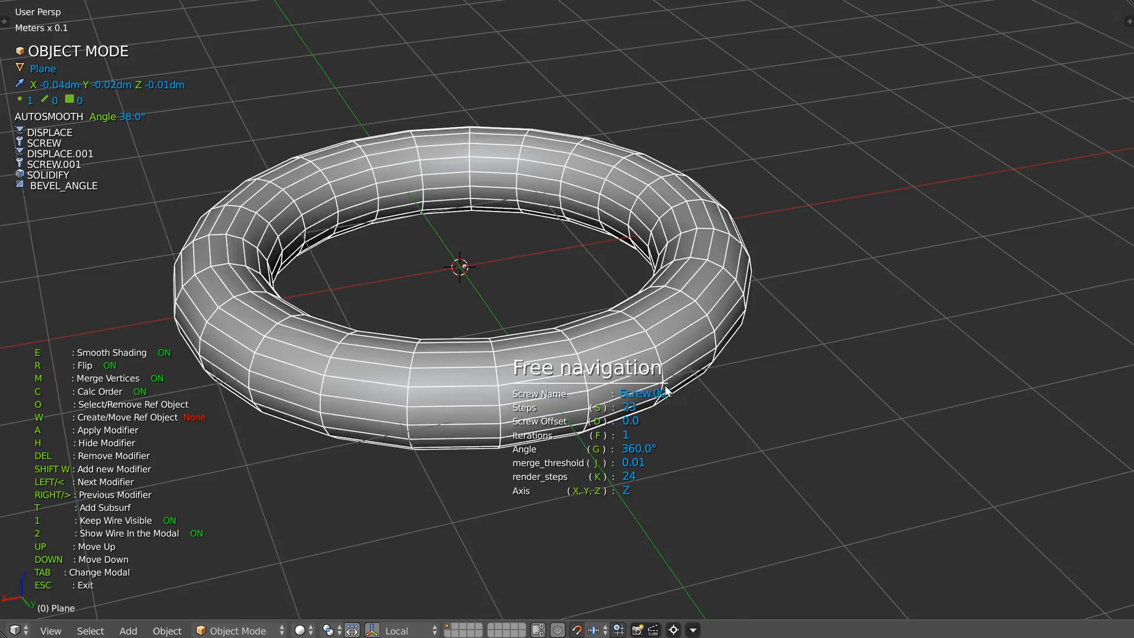
middle_drag(523, 280, 540, 286)
scroll(540, 286, down, 4)
middle_drag(458, 322, 503, 346)
Step: Set the first Displace modifier's strength to 0.5 to thicken the ring's tube
key(Tab)
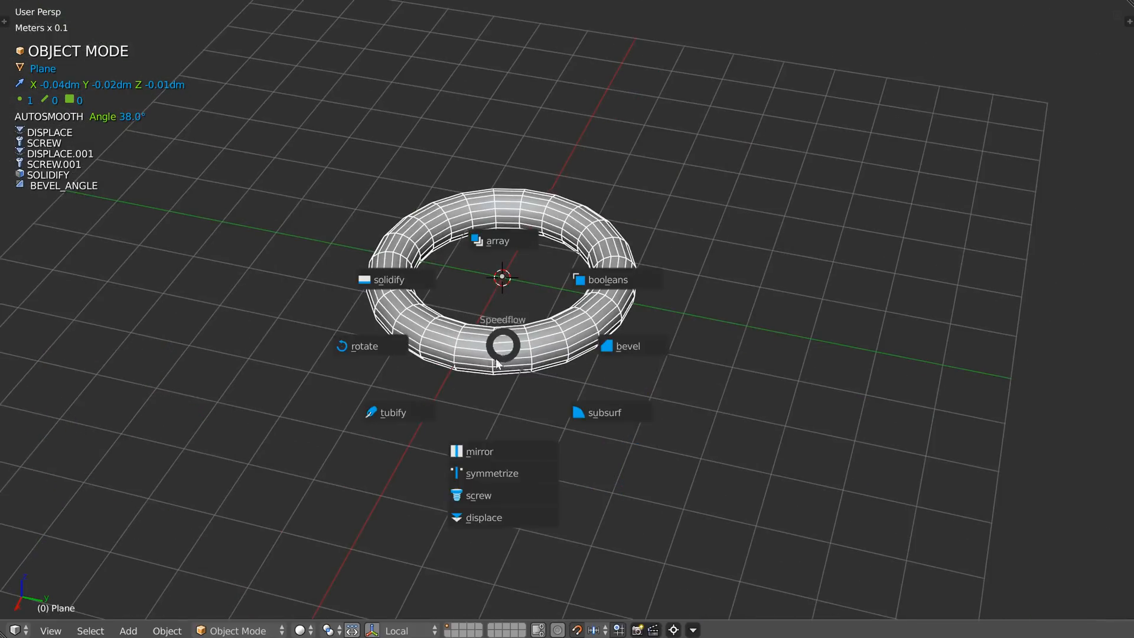
click(490, 517)
key(s)
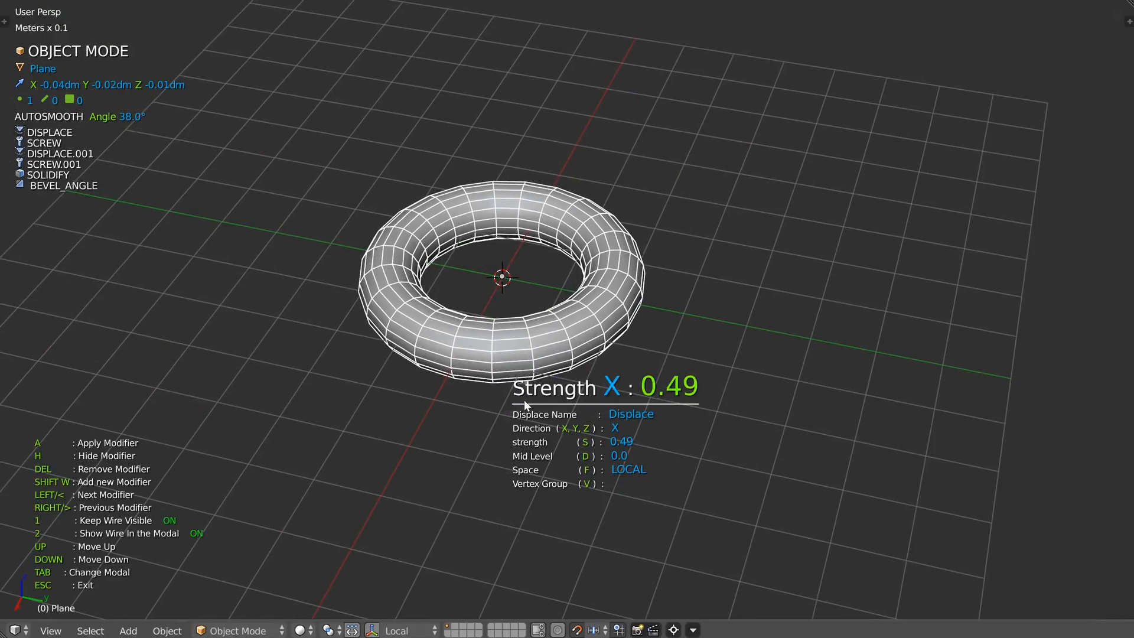
click(524, 399)
shift+middle_drag(532, 338, 523, 331)
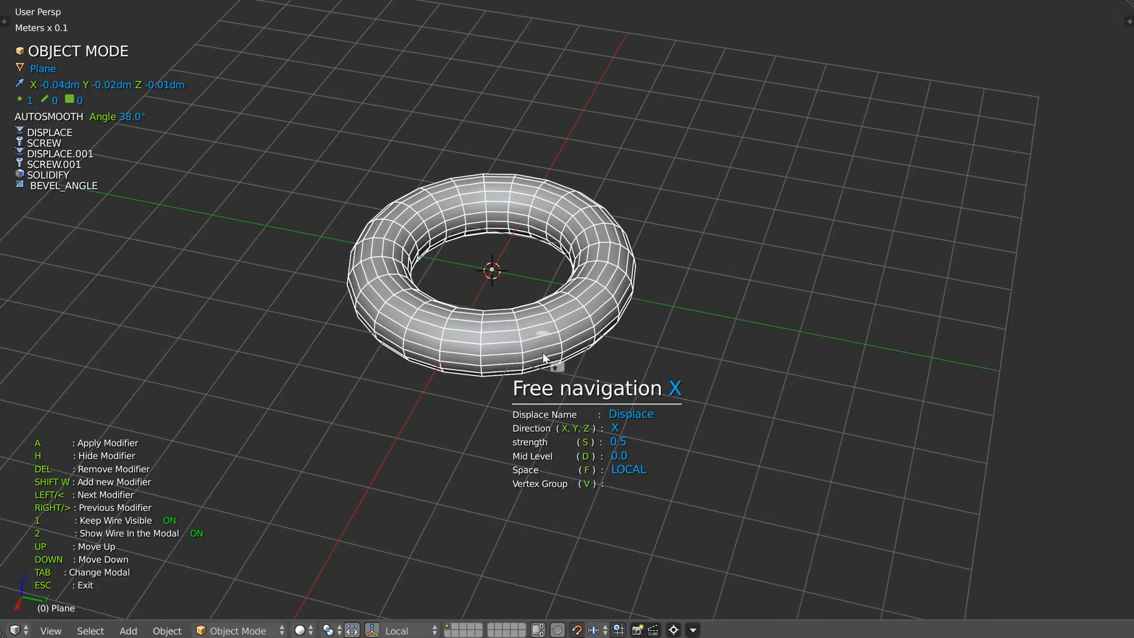
Step: Open the tube into a half-round channel by setting the first Screw modifier's angle to 180° and its steps to 24
key(Tab)
click(529, 498)
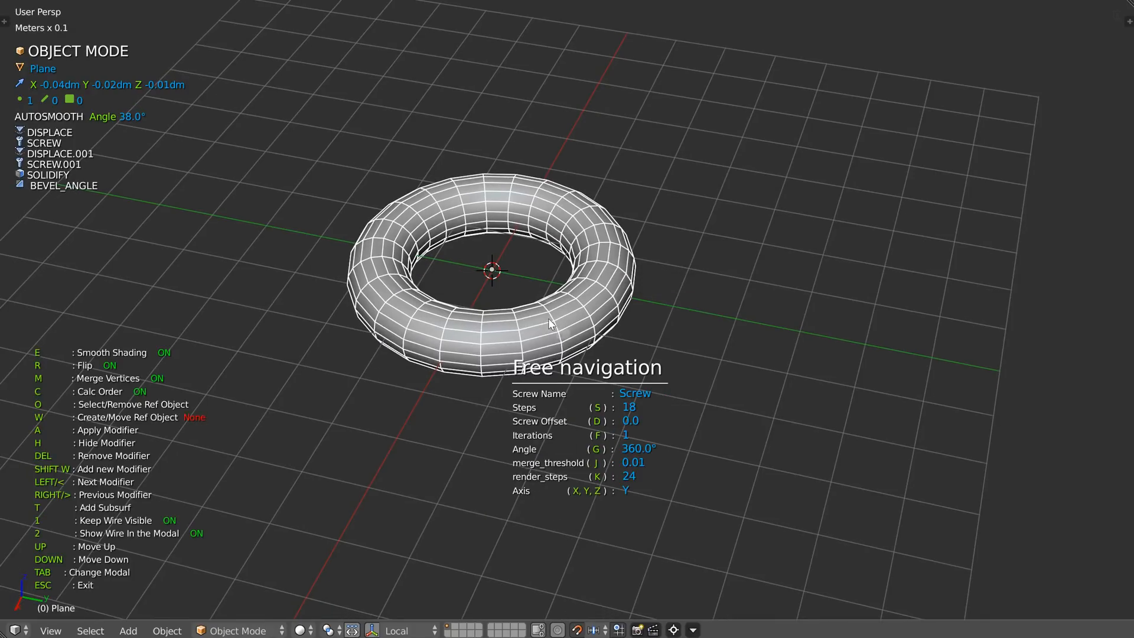
key(g)
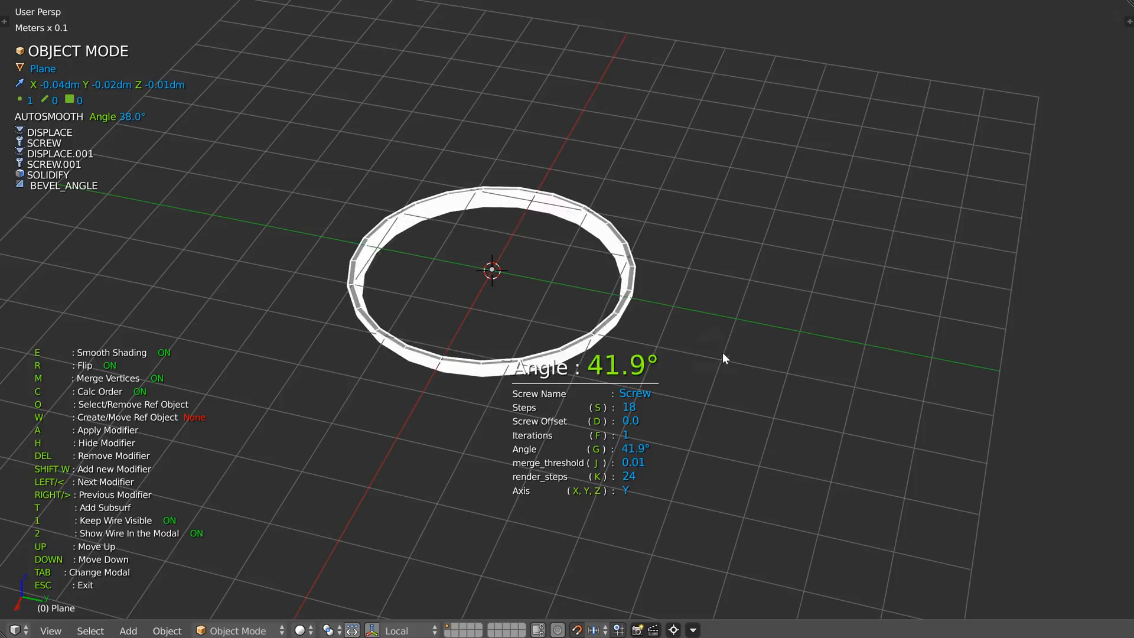
click(792, 362)
text(s : 168)
key(Return)
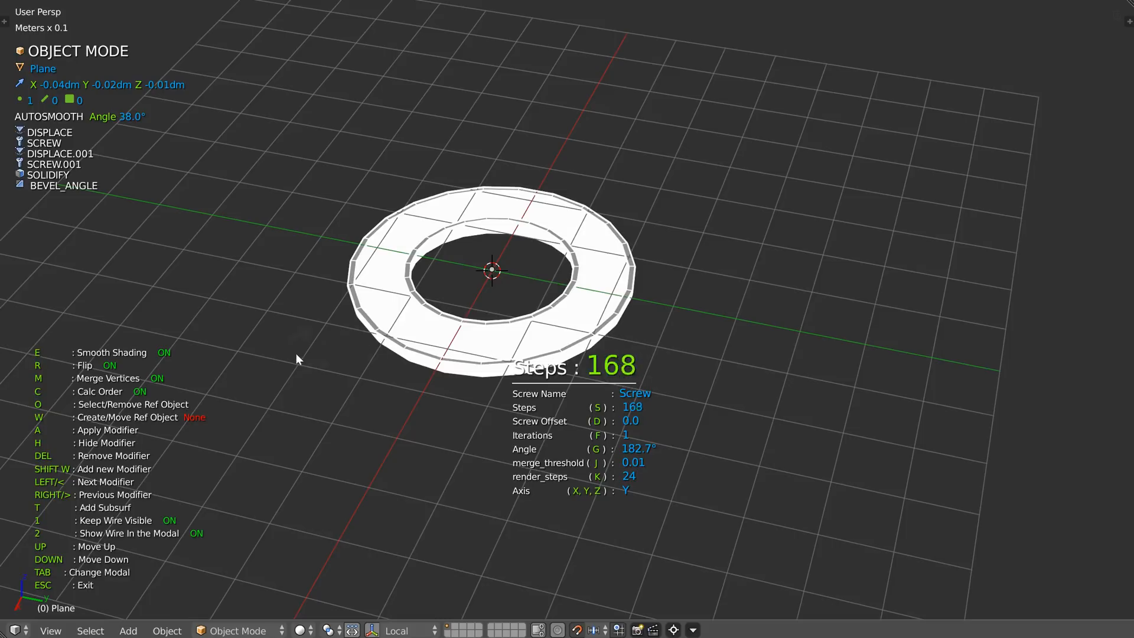
text(24)
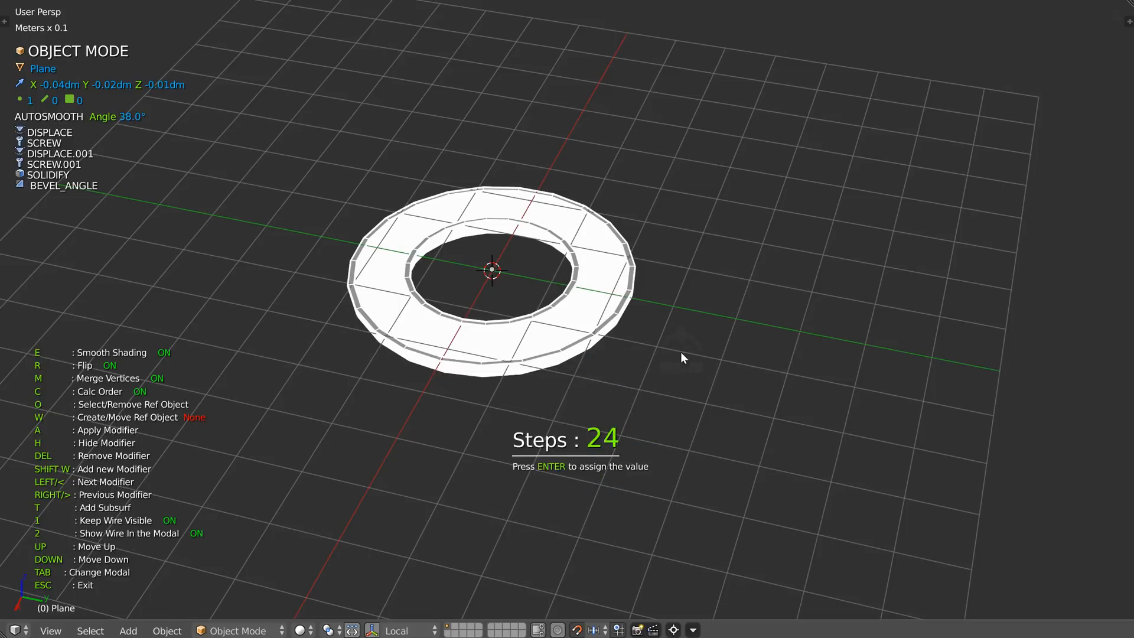
key(Return)
text(180)
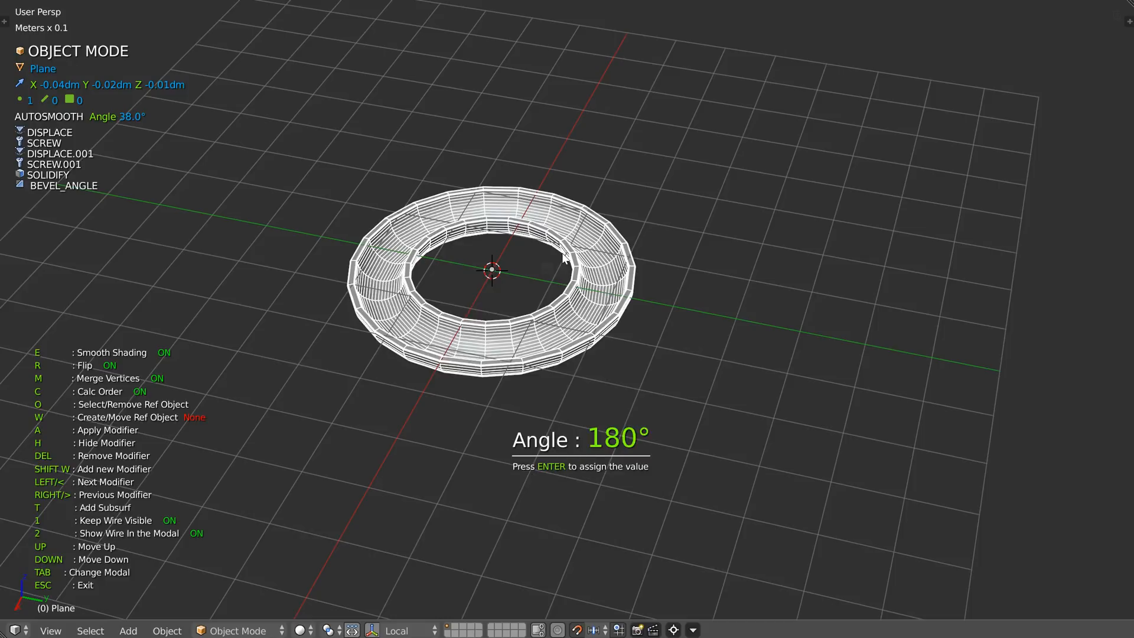
key(Return)
Step: Set the second Screw modifier's offset to about 0.67 to split the ring into a rising coil
middle_drag(564, 260, 572, 310)
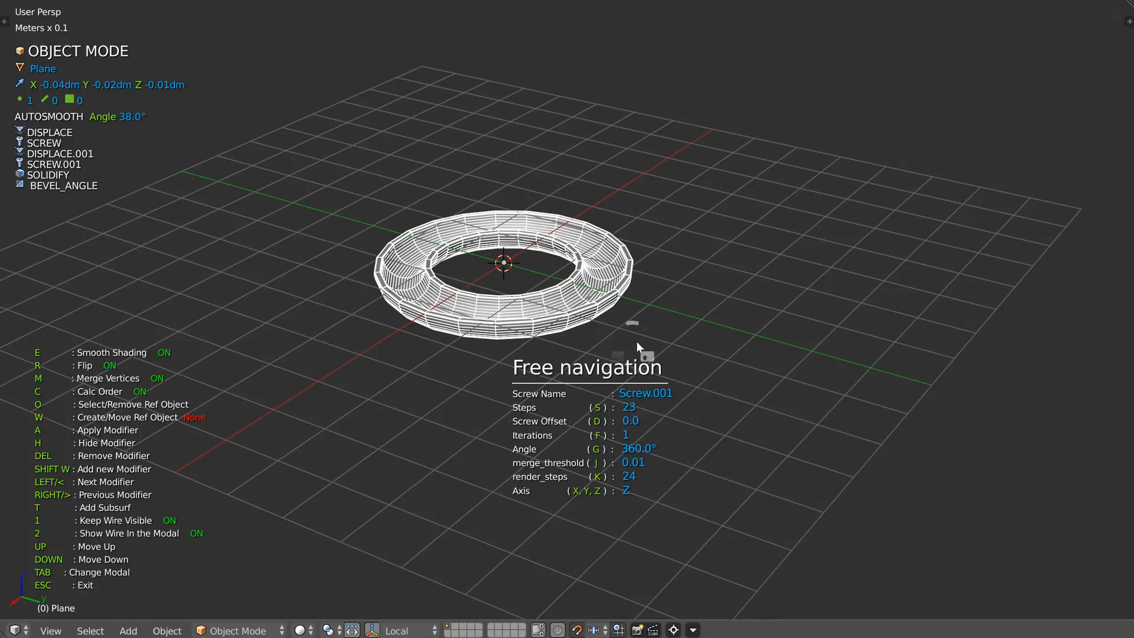
key(d)
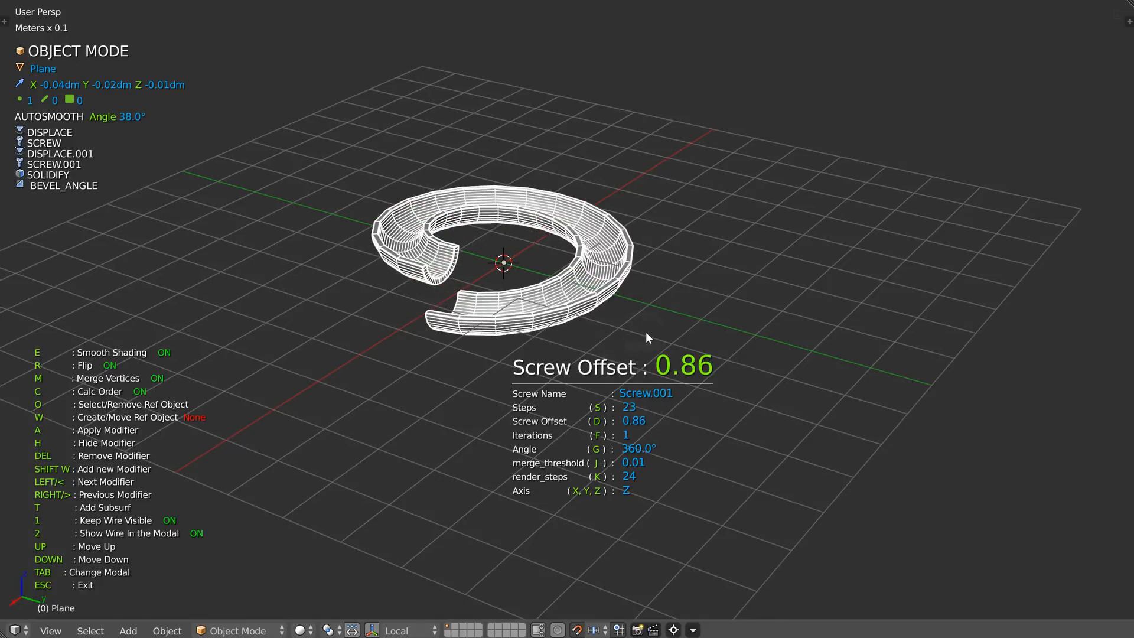
click(638, 334)
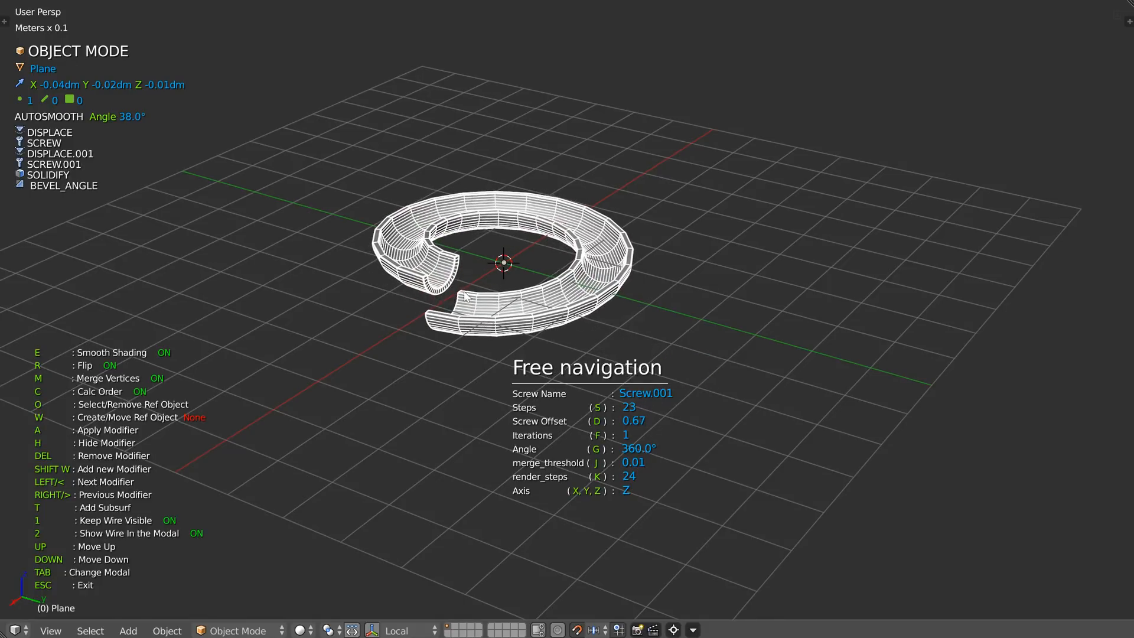
scroll(526, 213, up, 4)
scroll(526, 214, up, 5)
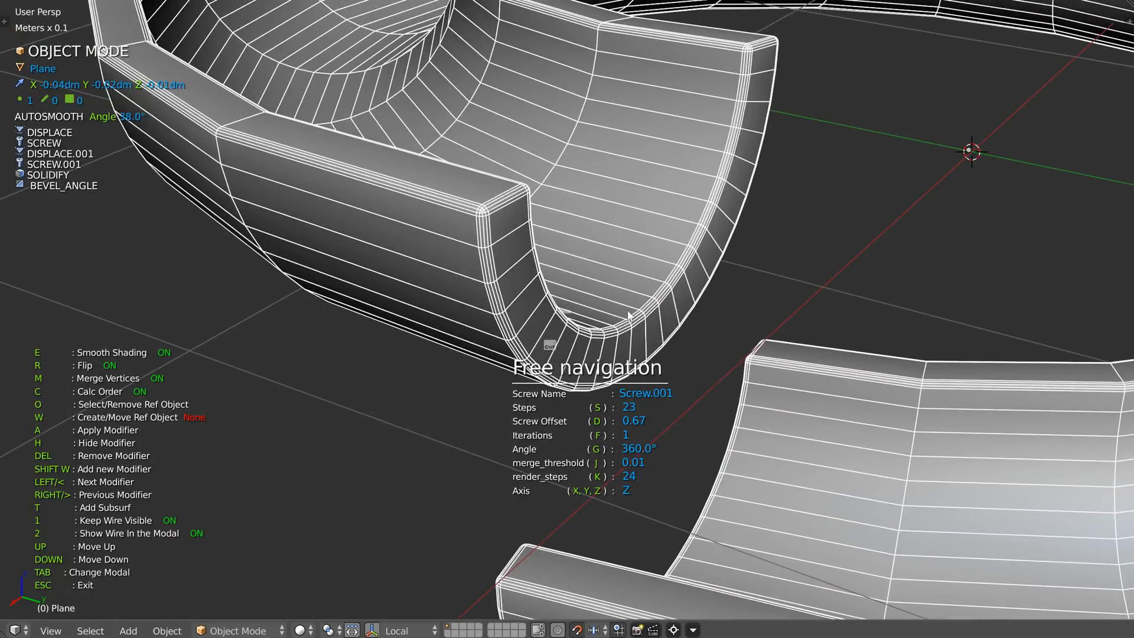
ctrl+middle_drag(701, 83, 576, 236)
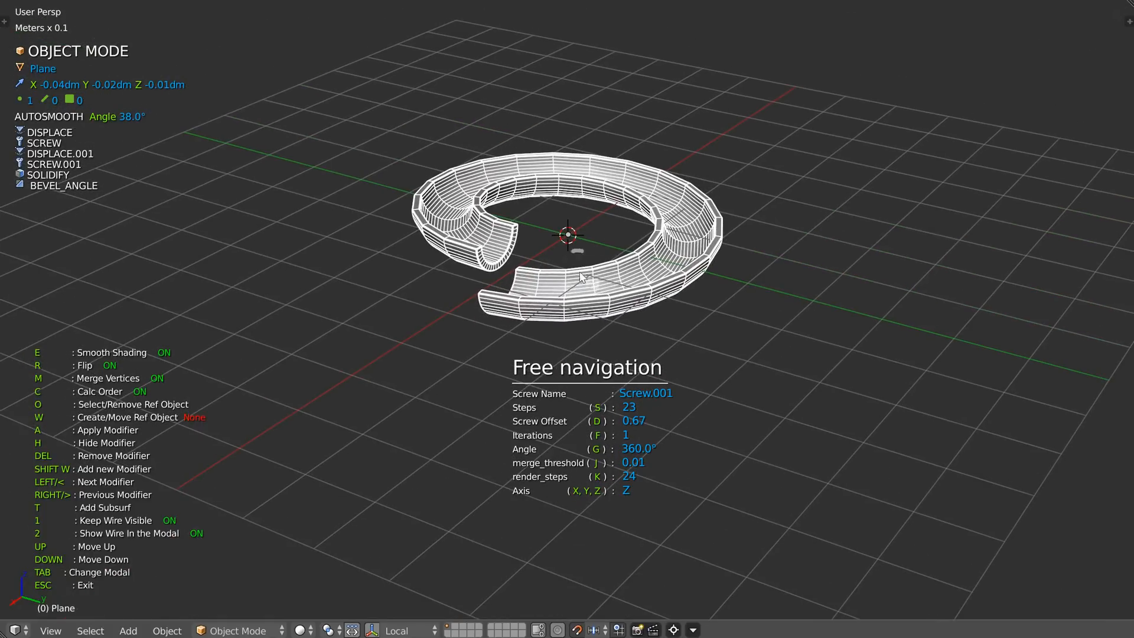
Step: Set the second Screw modifier's steps to 15 and its iterations to 4 to stack several turns
click(691, 284)
key(s)
click(502, 275)
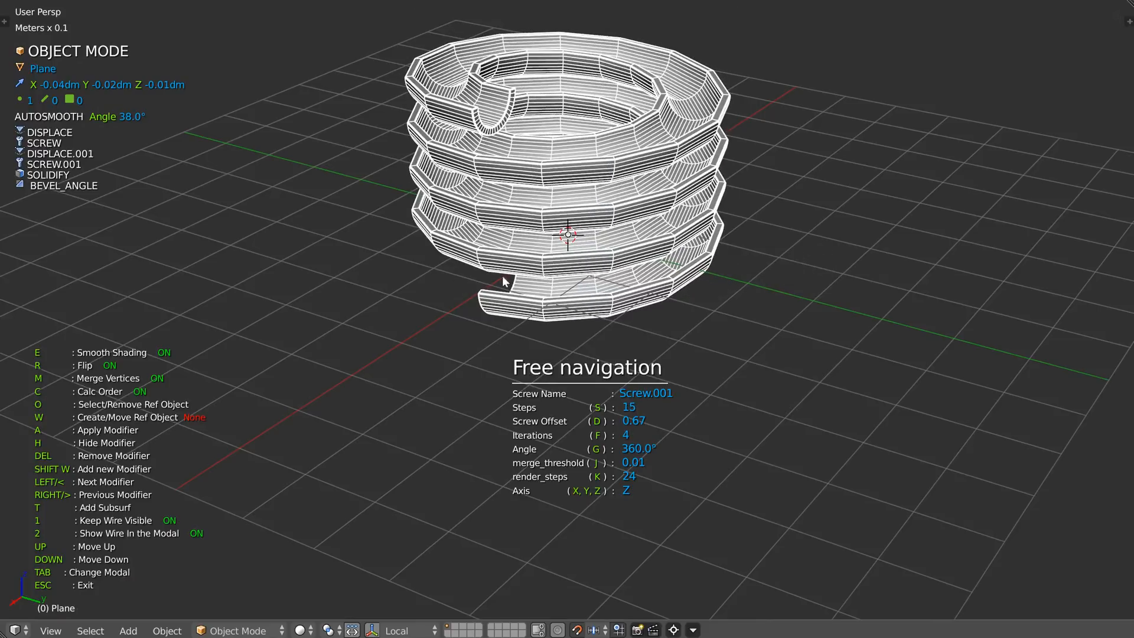
Step: Spread the turns with a second Screw offset of about 1.8, and set that modifier's steps to 21
key(d)
click(565, 281)
ctrl+middle_drag(586, 194, 591, 240)
shift+middle_drag(591, 241, 583, 305)
key(s)
click(804, 280)
scroll(630, 267, up, 2)
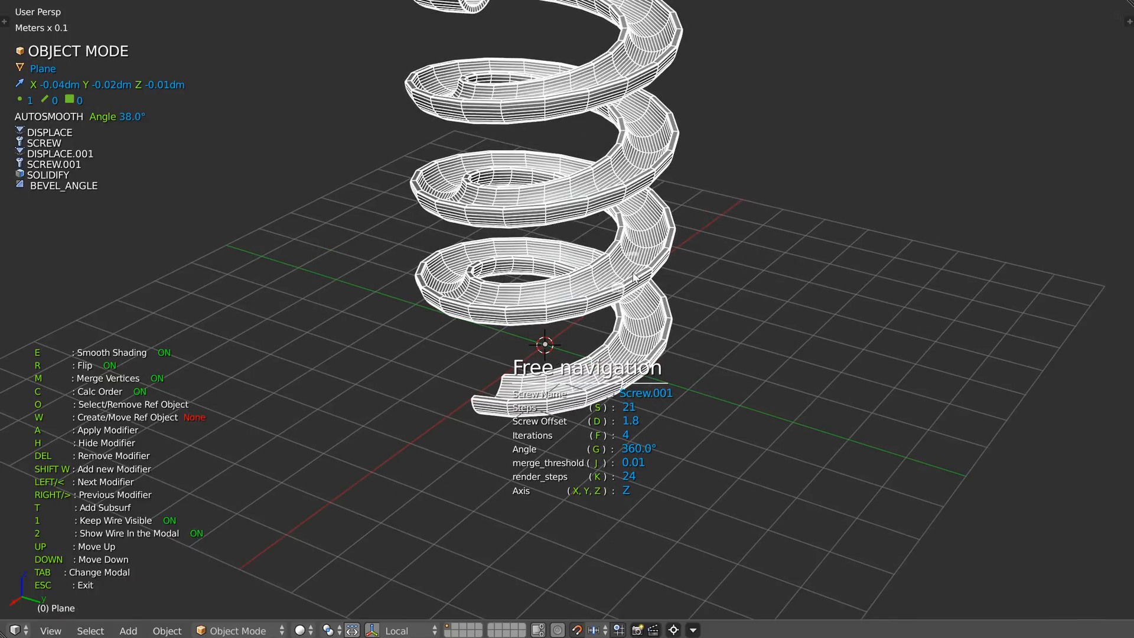
Step: Reduce the first Screw modifier's steps to 13 to simplify the channel's cross-section
key(s)
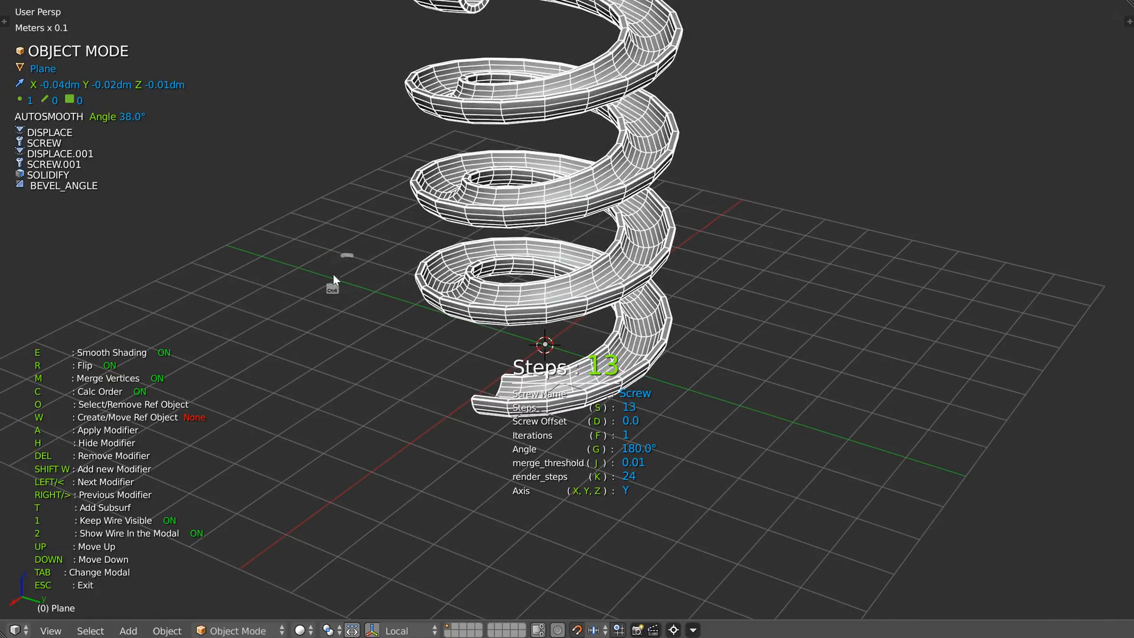
click(323, 271)
shift+middle_drag(604, 228, 563, 288)
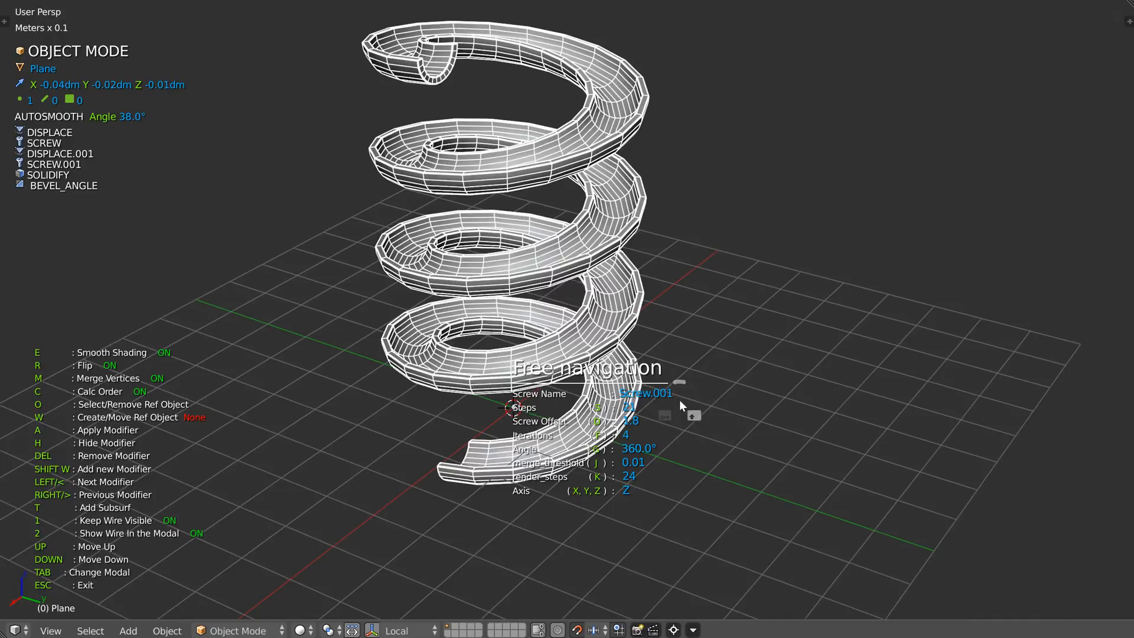
Step: Set the second Screw modifier's offset to about 1.54, try a single iteration, and return to four iterations
key(d)
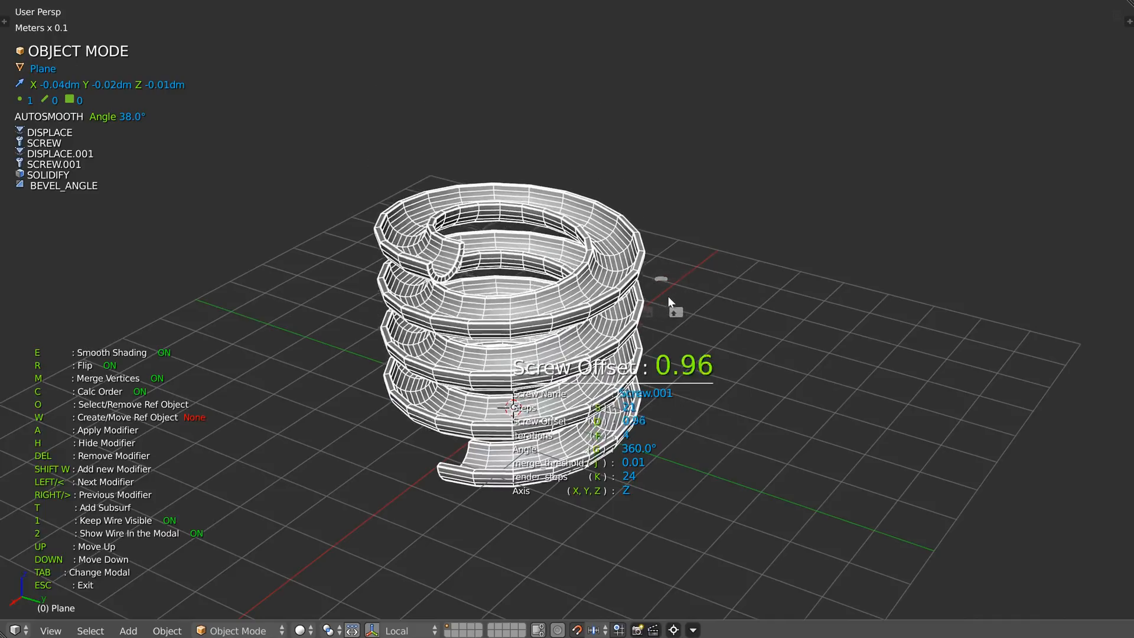
click(679, 293)
key(f)
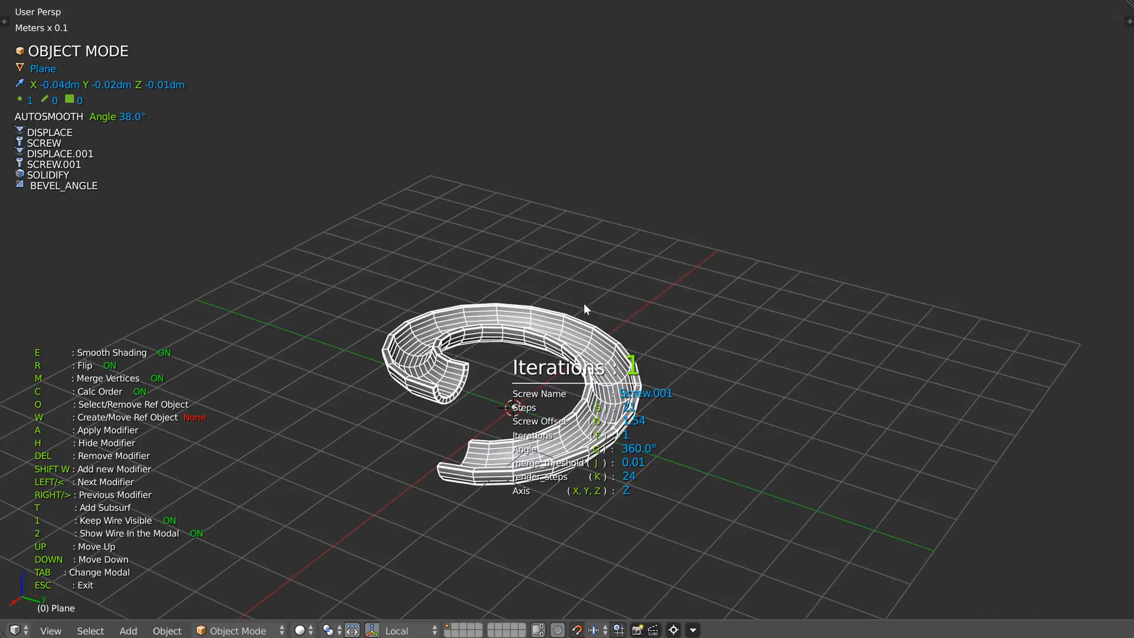
click(730, 307)
scroll(646, 287, up, 8)
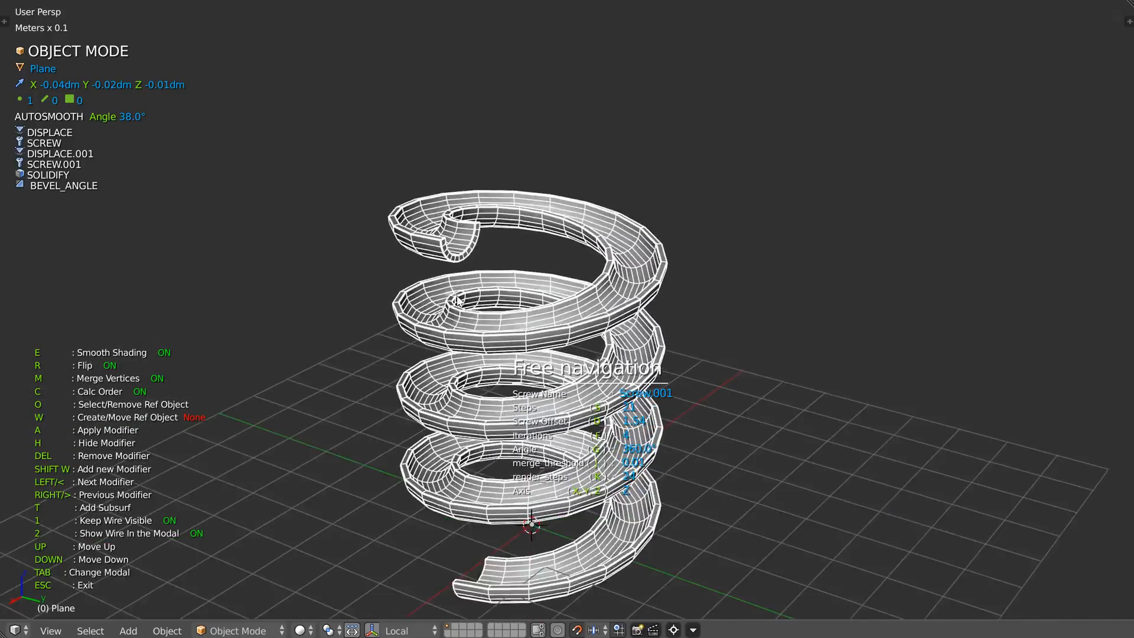
Step: Set the Solidify modifier's thickness to 0.08 for the channel wall
shift+middle_drag(493, 278, 496, 317)
key(Tab)
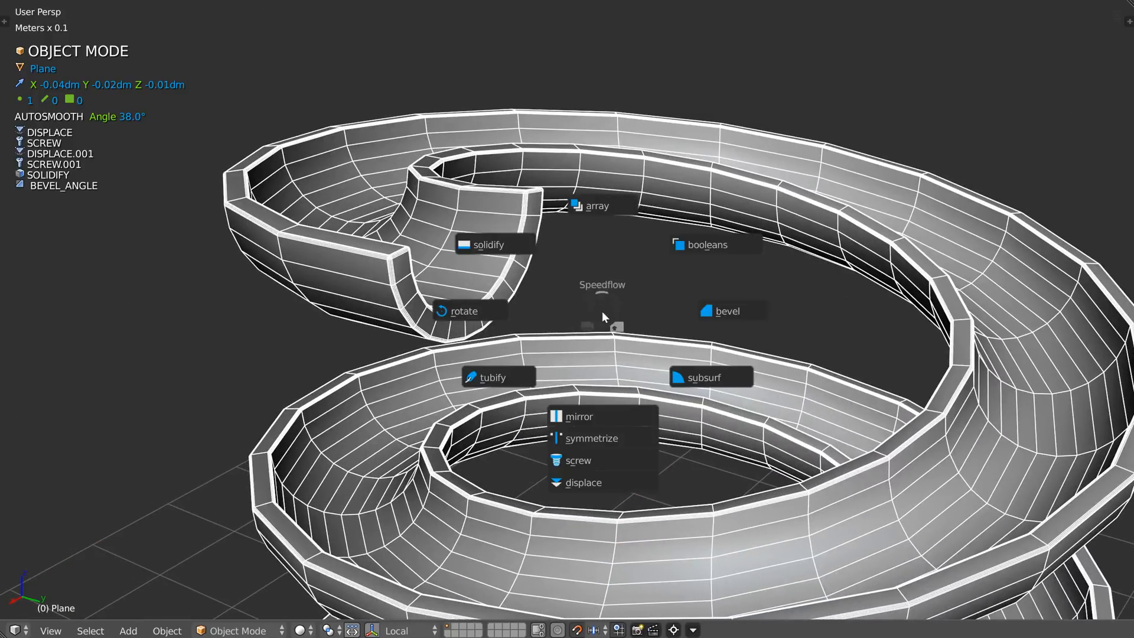
click(494, 241)
click(497, 245)
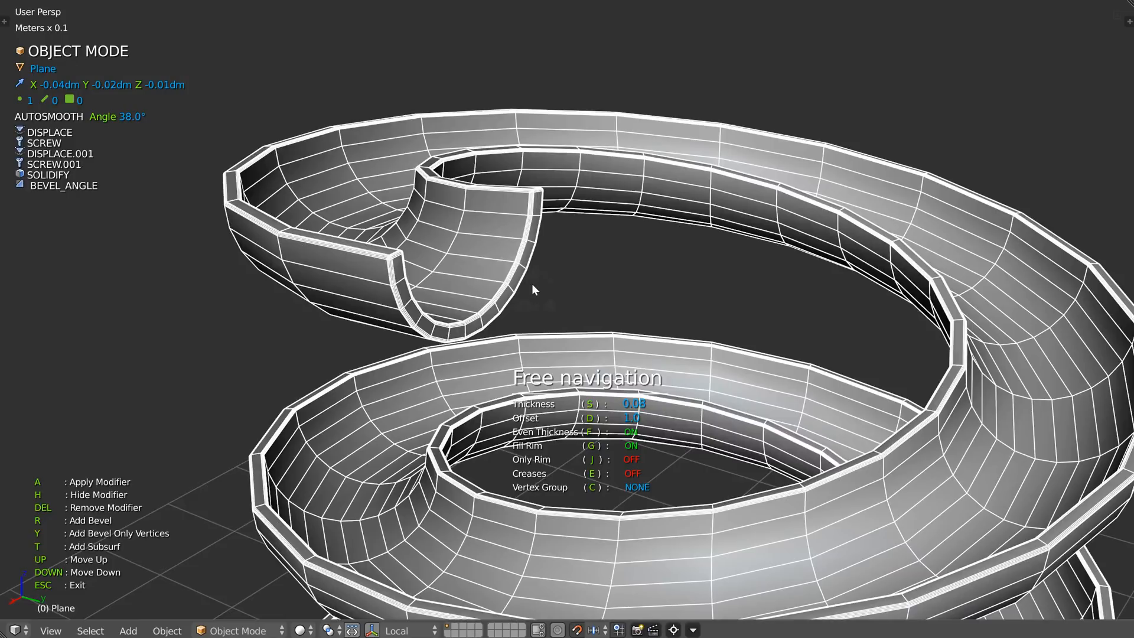
Step: Set the Bevel modifier to 4 segments with a width of 0.01
key(Tab)
click(677, 296)
key(d)
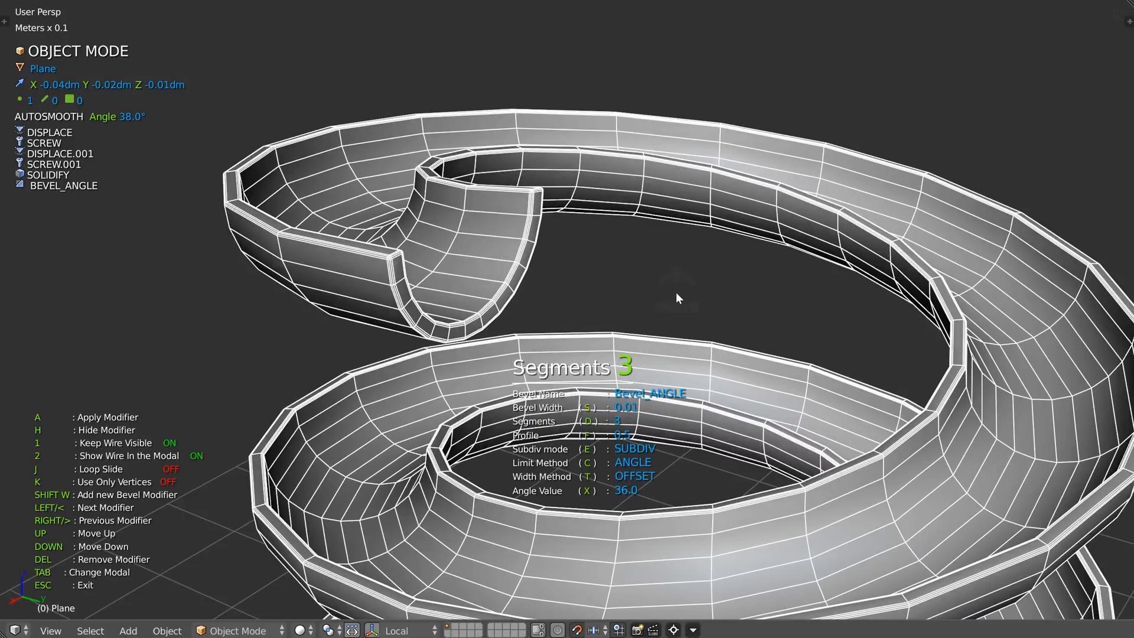
click(691, 292)
key(s)
click(675, 295)
scroll(675, 294, down, 10)
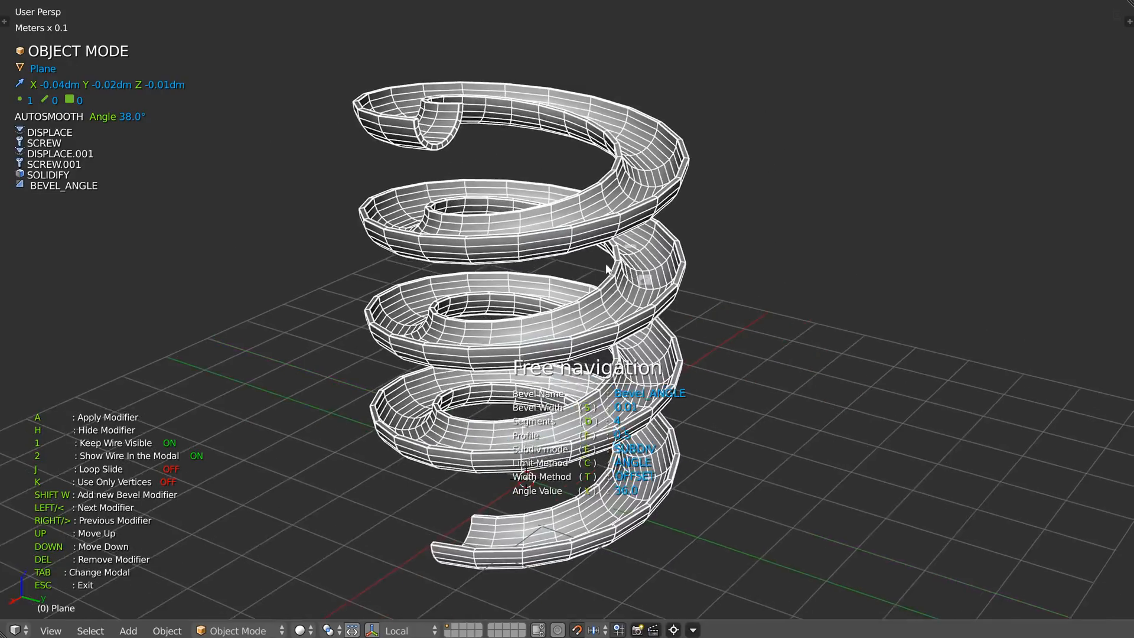
Step: Add an Array modifier that repeats the spiral three times along Y with a relative offset of 1.46
scroll(474, 379, down, 2)
key(Tab)
click(608, 189)
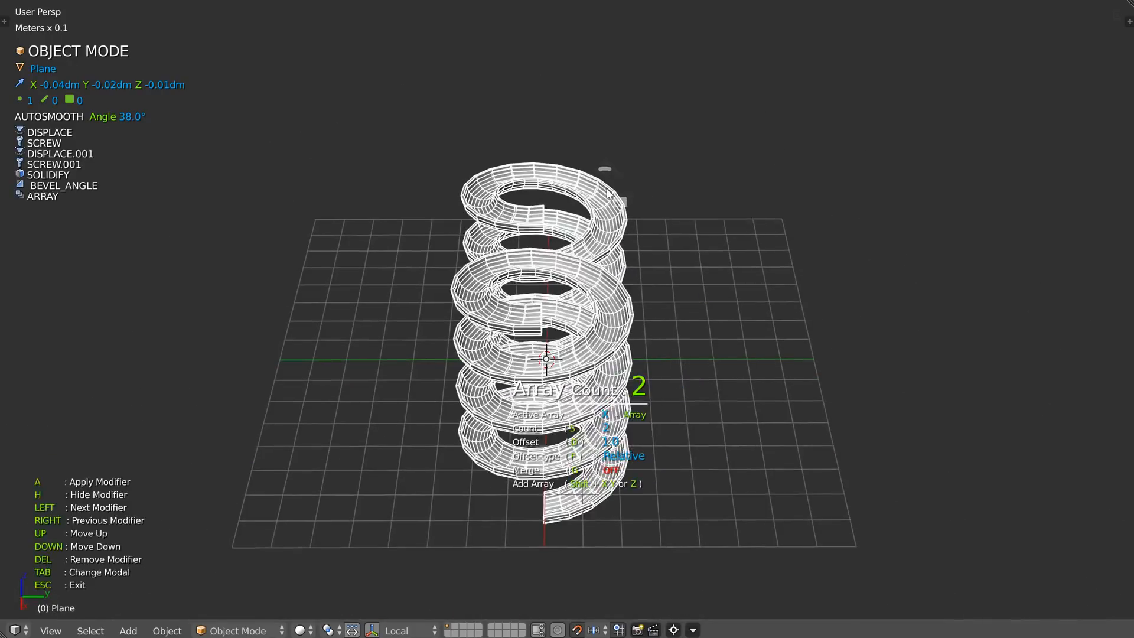
click(634, 198)
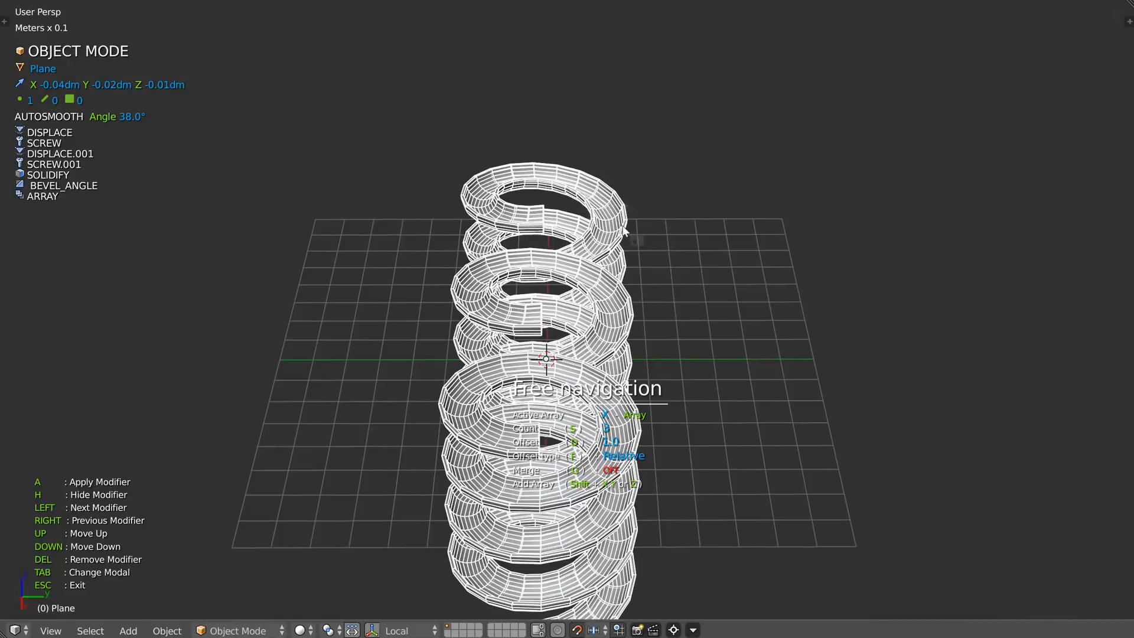
key(y)
key(d)
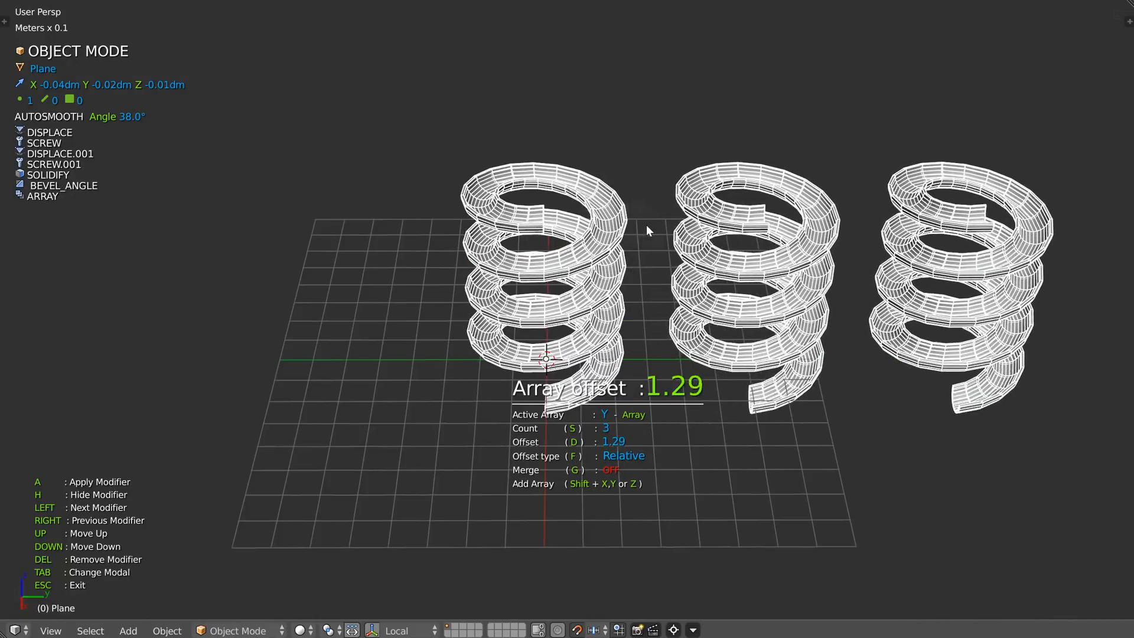
click(650, 224)
scroll(620, 248, down, 3)
middle_drag(598, 266, 622, 231)
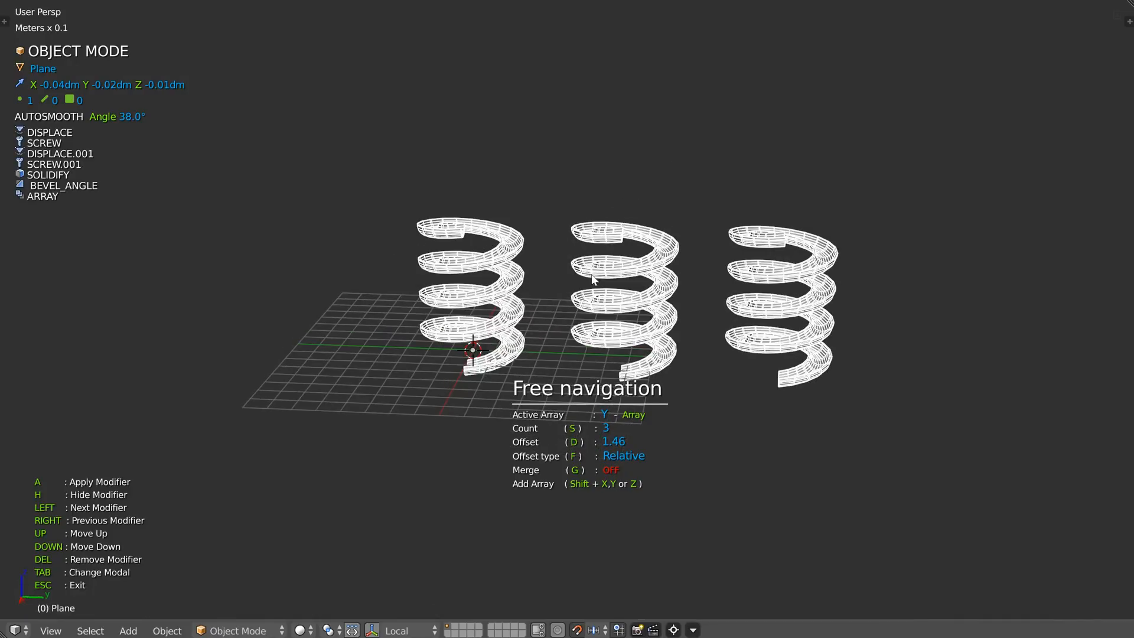
Step: Remove the Array modifier from the spiral and leave the modifier editing mode
key(Delete)
middle_drag(537, 293, 477, 329)
scroll(517, 272, up, 3)
middle_drag(540, 269, 659, 215)
key(Escape)
Step: Examine the spiral channel's bevelled edges, open lower end and overall shape from several angles
scroll(519, 242, up, 2)
scroll(541, 267, up, 1)
scroll(518, 243, up, 6)
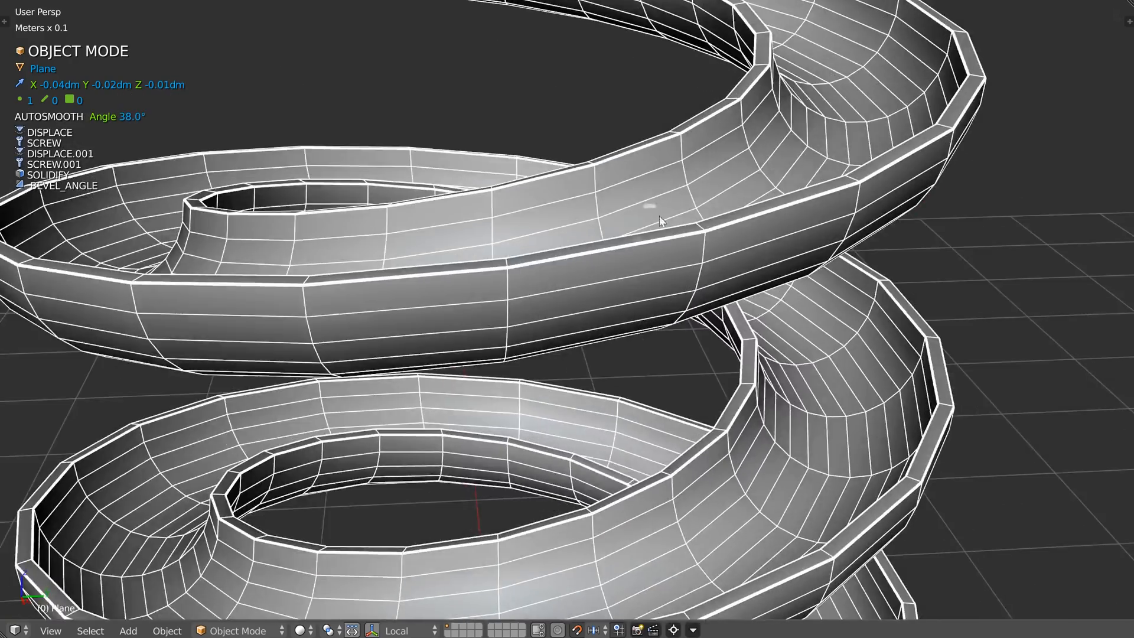
scroll(660, 214, down, 5)
middle_drag(571, 236, 673, 233)
shift+middle_drag(702, 407, 643, 296)
scroll(643, 295, up, 3)
shift+middle_drag(697, 377, 667, 318)
scroll(666, 318, up, 5)
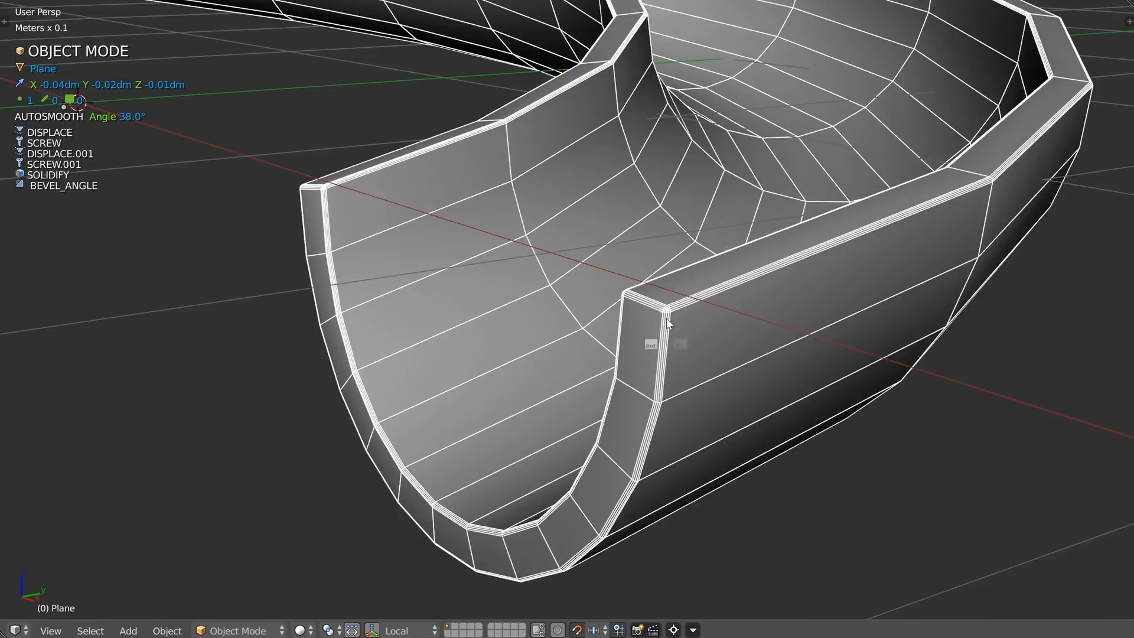
scroll(710, 248, down, 5)
scroll(617, 154, down, 4)
shift+middle_drag(618, 154, 579, 407)
scroll(618, 128, down, 1)
middle_drag(668, 253, 536, 269)
scroll(493, 296, down, 2)
shift+middle_drag(465, 247, 440, 271)
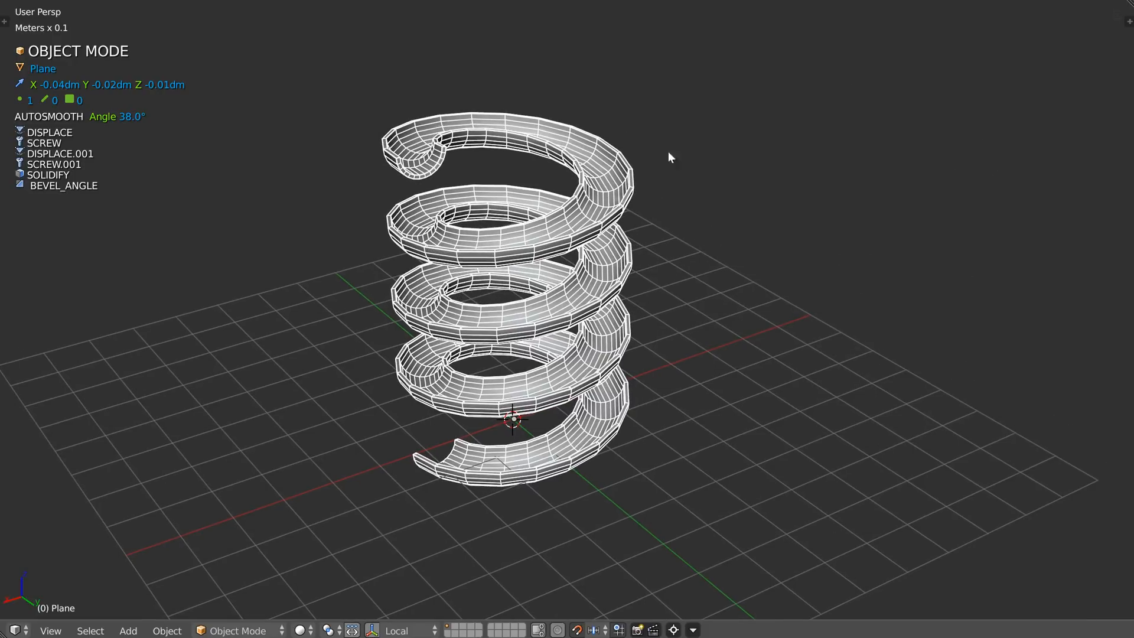
Step: Increase the Screw modifiers' steps to make the spiral smoother
scroll(546, 237, up, 5)
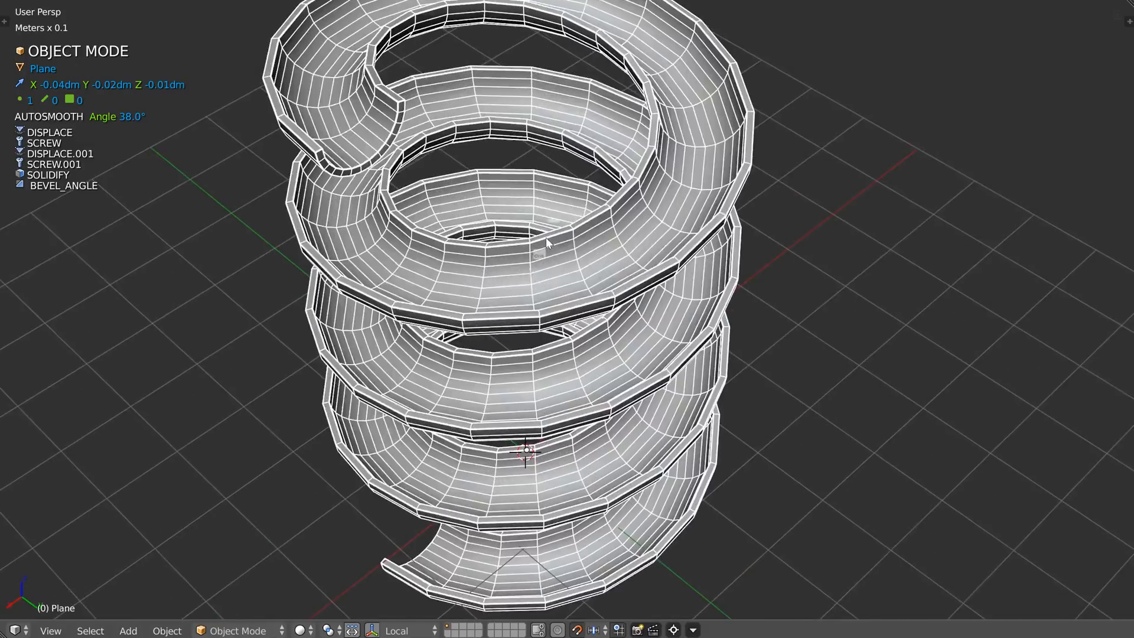
key(ctrl+shift+q)
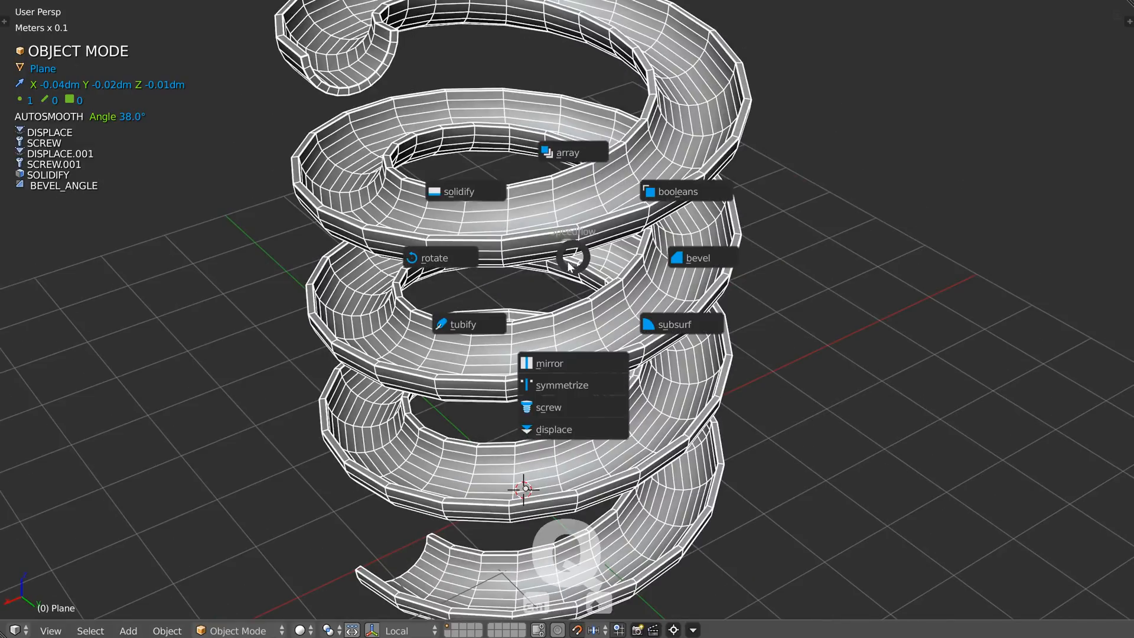
click(555, 407)
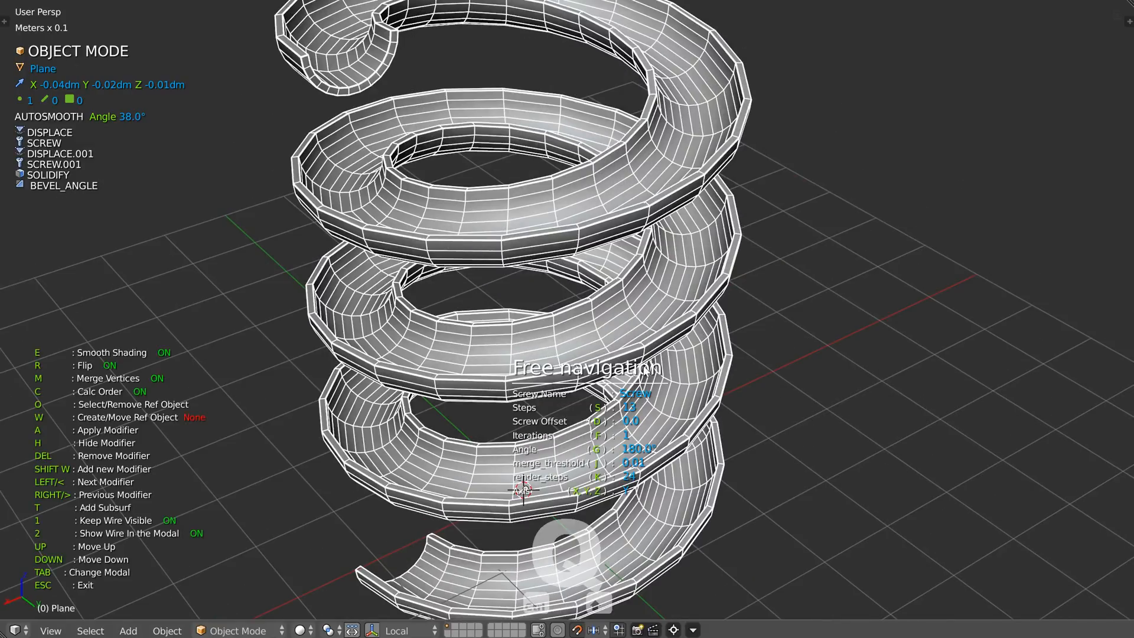
key(s)
key(s)
key(s)
key(s)
scroll(868, 298, down, 2)
key(Escape)
shift+middle_drag(802, 302, 772, 304)
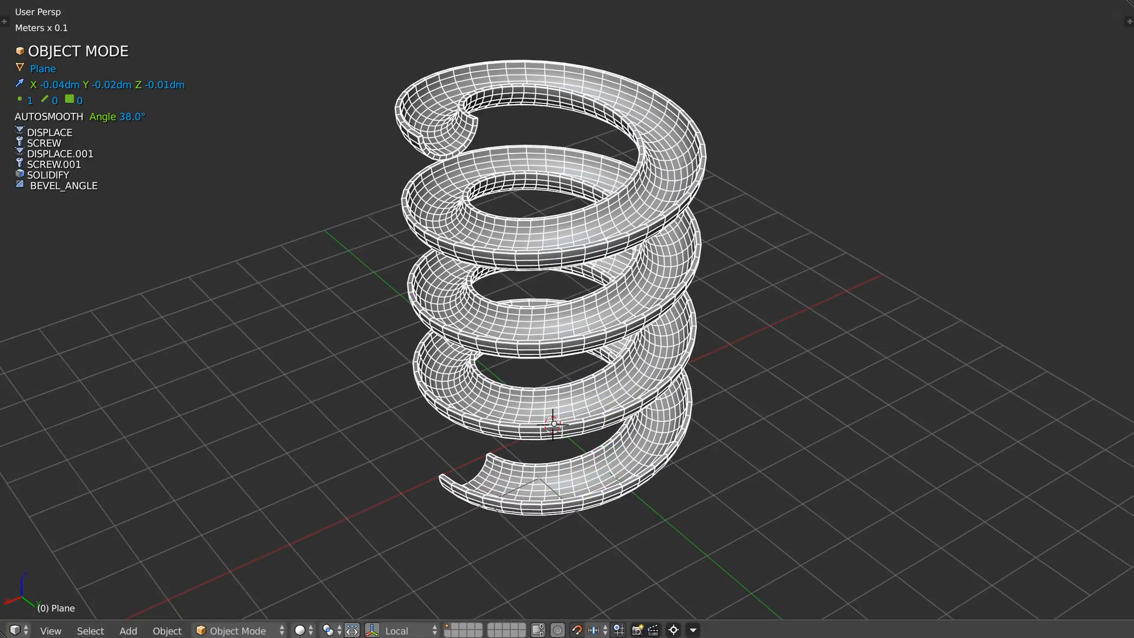
Step: Bring up the Modifiers popup and place it beside the spiral to review its modifier stack
key(space)
middle_drag(653, 281, 603, 265)
key(shift+space)
drag(568, 228, 359, 202)
click(253, 307)
click(253, 308)
drag(346, 203, 821, 244)
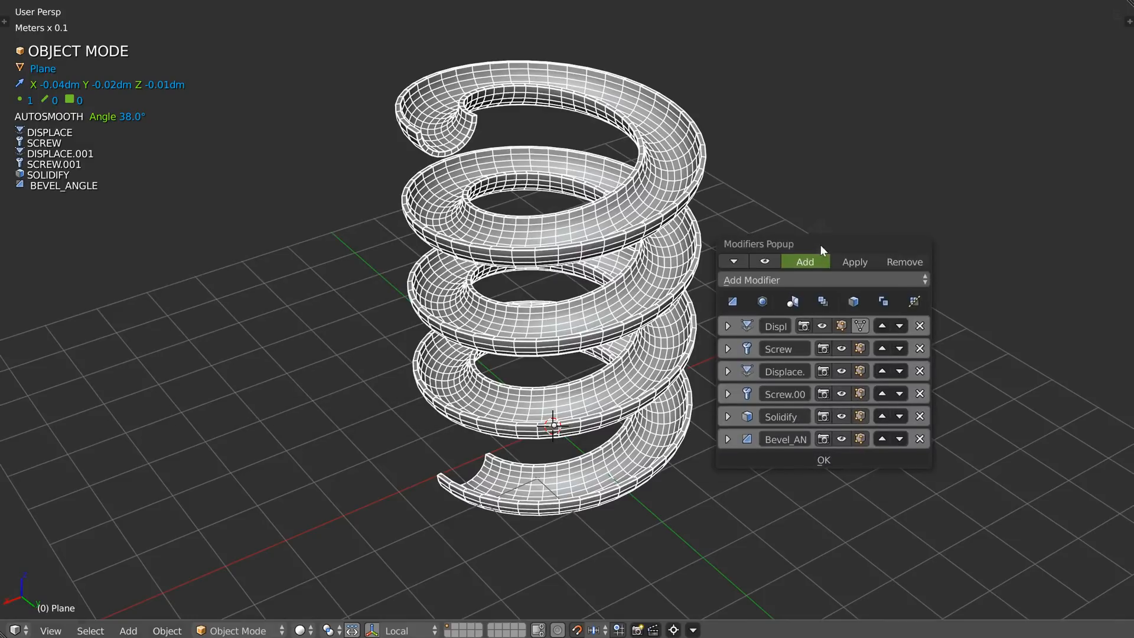
Step: Add a Subsurf modifier to the spiral and turn off its wireframe display
scroll(561, 282, up, 1)
mouse_move(562, 285)
middle_down()
mouse_move(576, 301)
mouse_move(614, 277)
mouse_move(542, 322)
mouse_move(417, 366)
mouse_move(410, 526)
middle_up()
key(shift+z)
click(582, 327)
scroll(453, 265, up, 4)
right_drag(356, 283, 587, 281)
middle_drag(313, 269, 496, 193)
scroll(604, 251, down, 6)
scroll(496, 193, down, 2)
scroll(564, 293, up, 2)
middle_drag(564, 292, 577, 171)
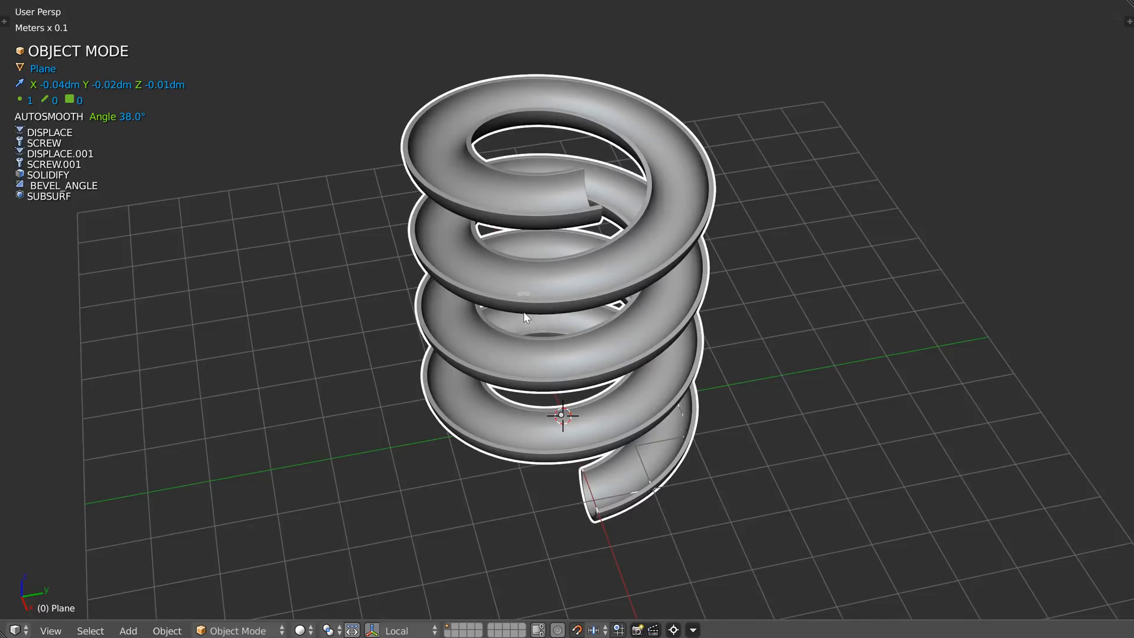
middle_drag(523, 311, 590, 261)
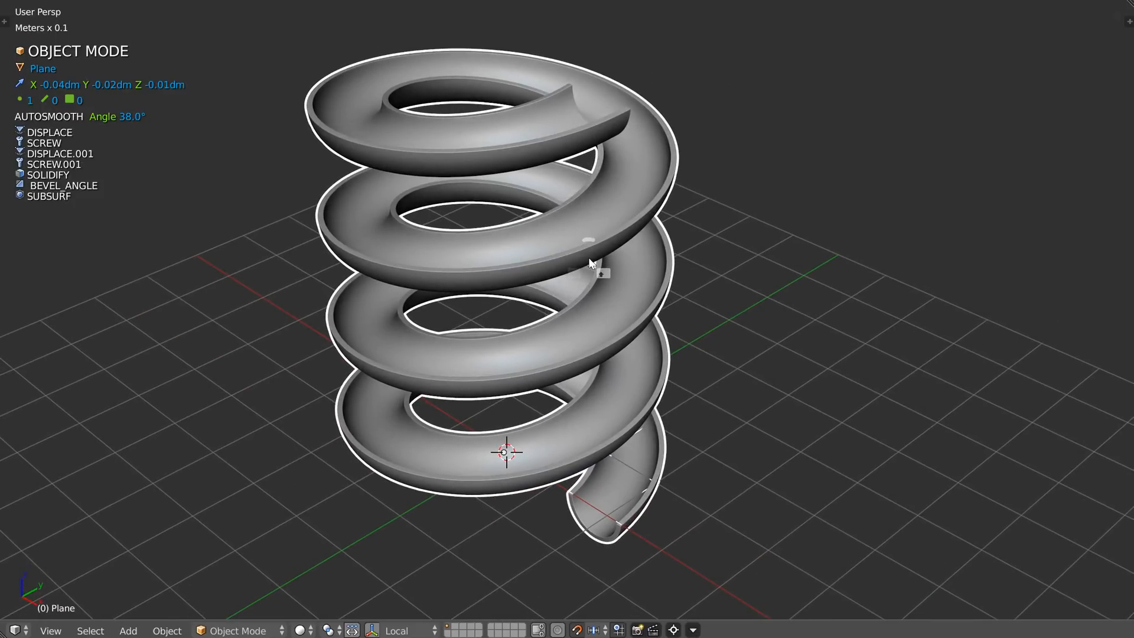